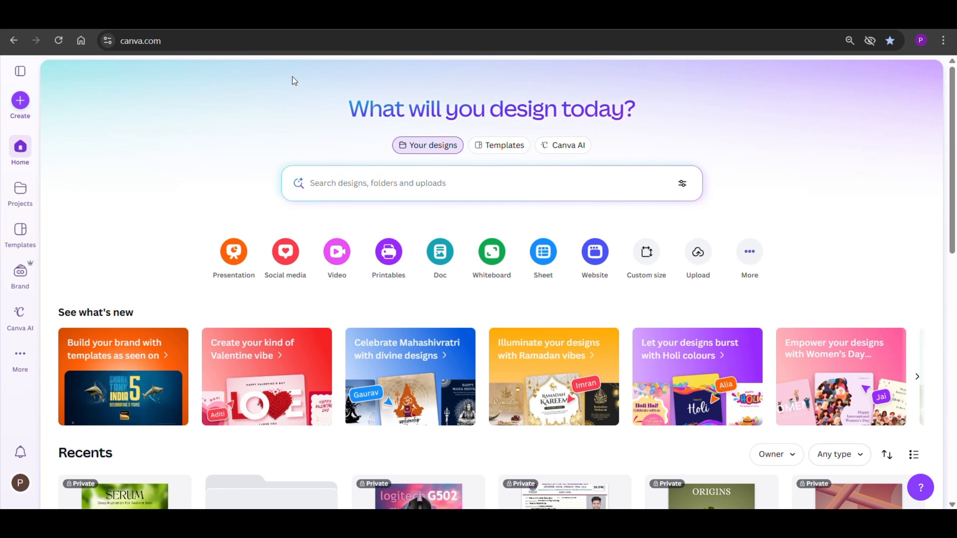
Step: Start an AI image generation with the prompt "create a rock podium in a mountain" and the Cinematic style
left_click(557, 149)
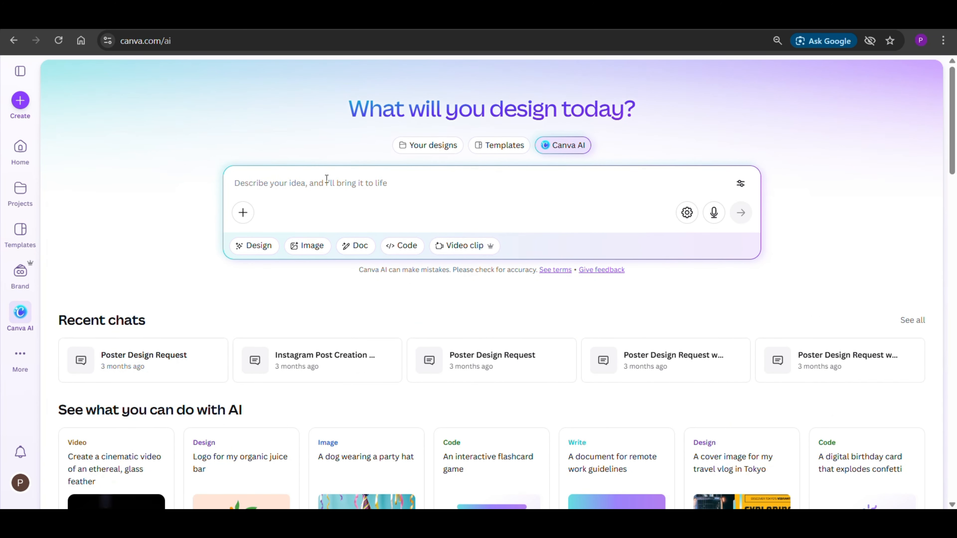
left_click(296, 245)
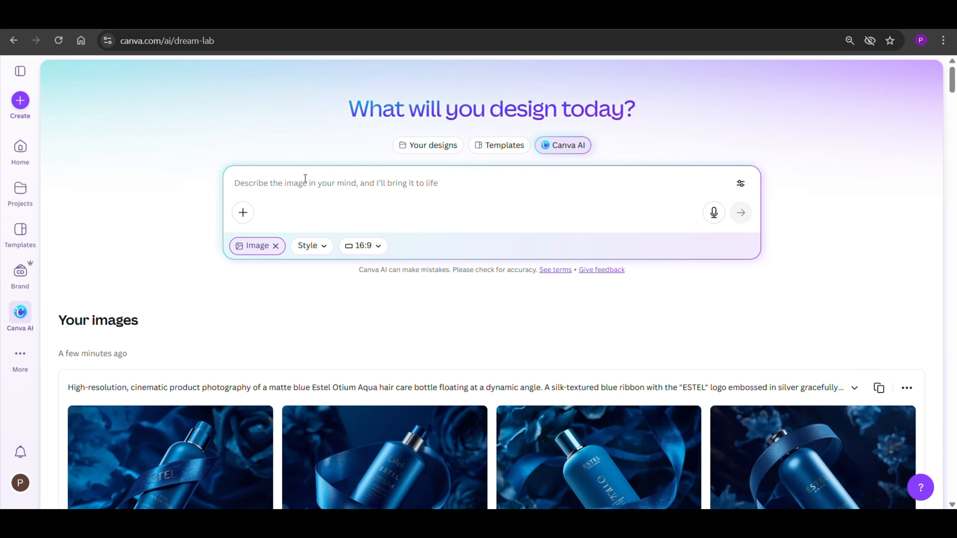
type("create a rock podium in a mountain")
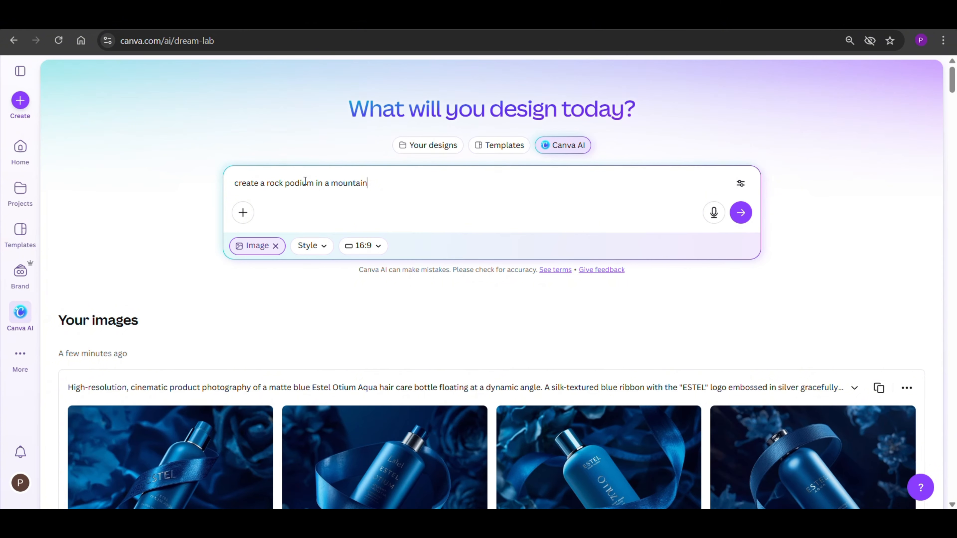
left_click(318, 247)
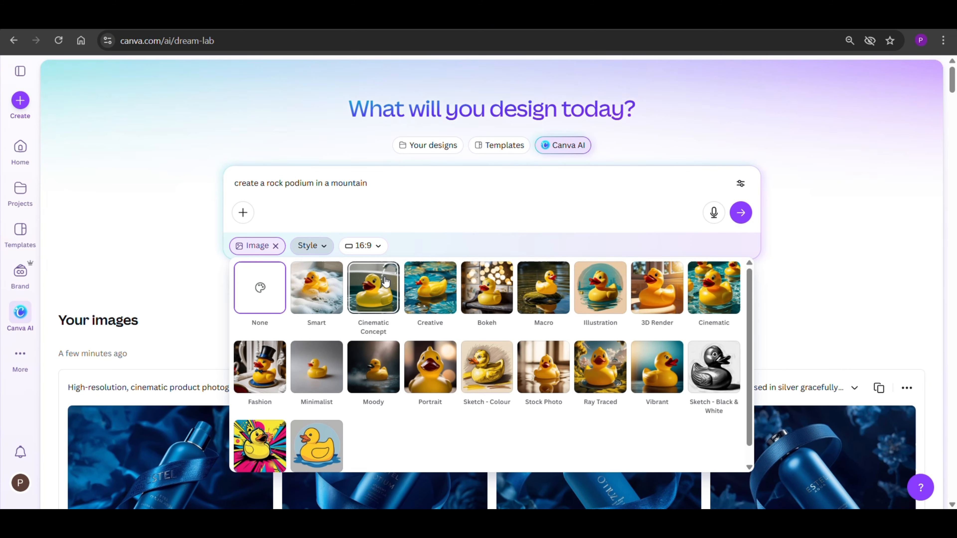
left_click(722, 303)
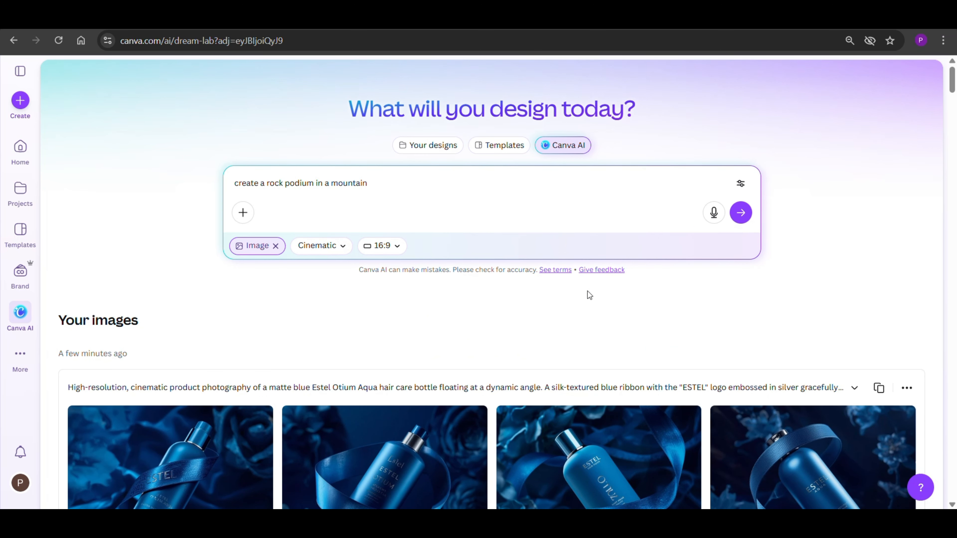
Step: Set the image aspect ratio to 3:4 and generate the rock podium images
left_click(382, 245)
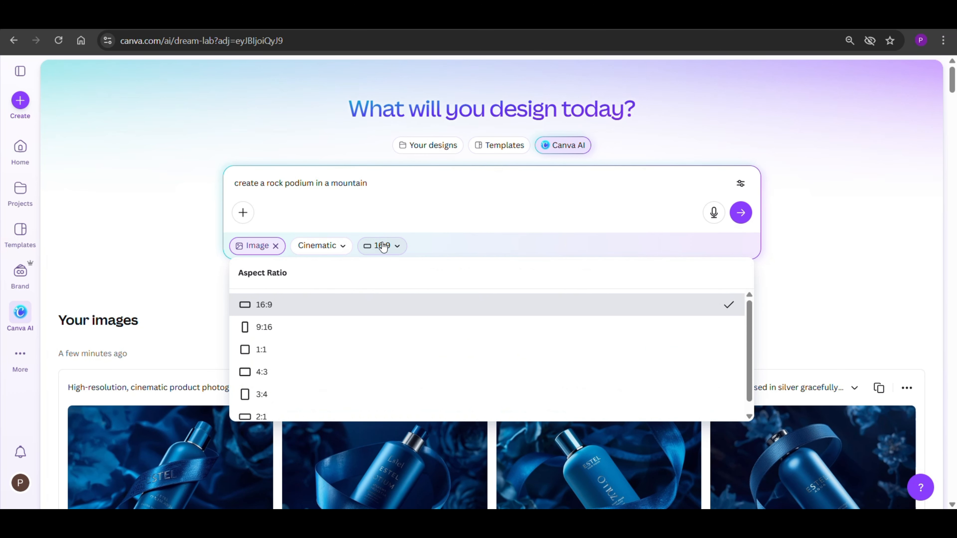
left_click(288, 382)
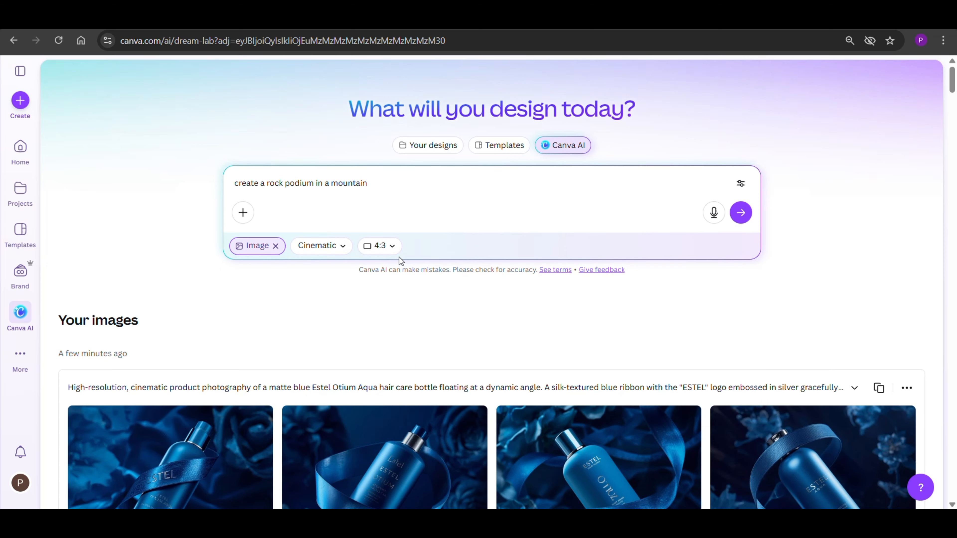
left_click(391, 250)
left_click(283, 401)
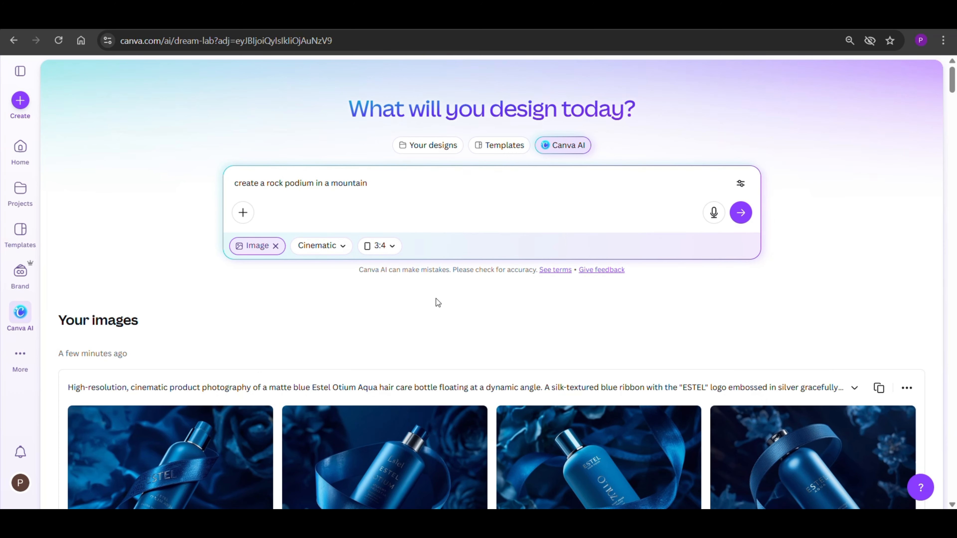
left_click(741, 212)
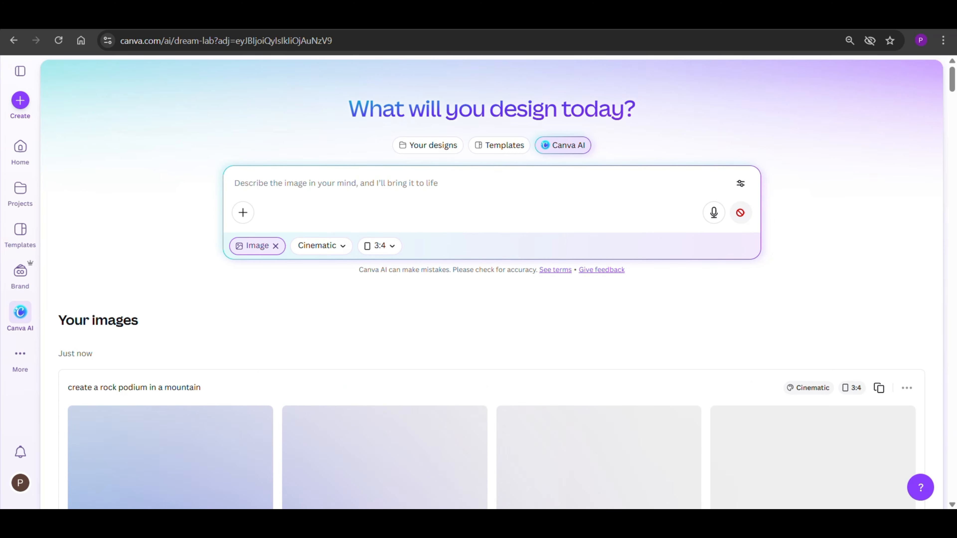
Step: Reuse the rock podium prompt with the Vibrant style and generate a second set of images
left_click(879, 392)
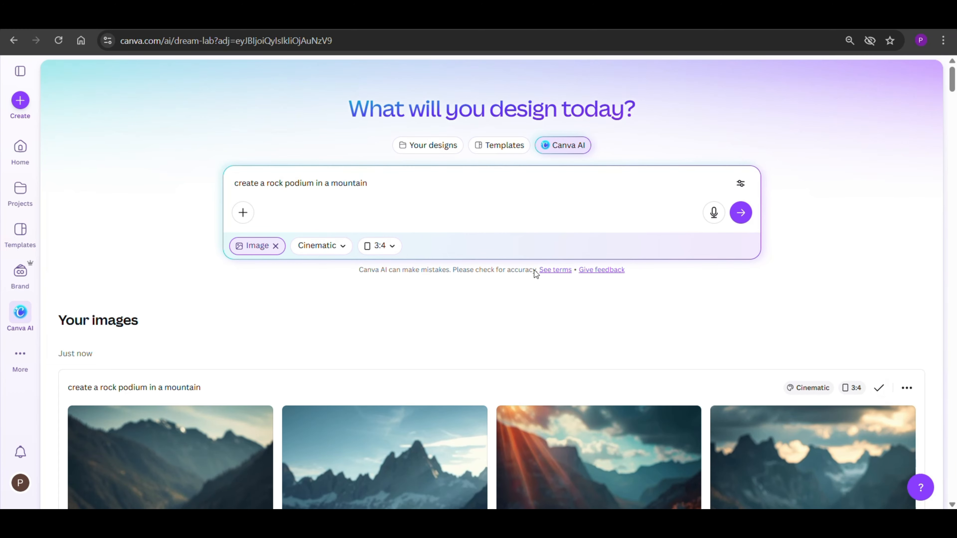
left_click(326, 248)
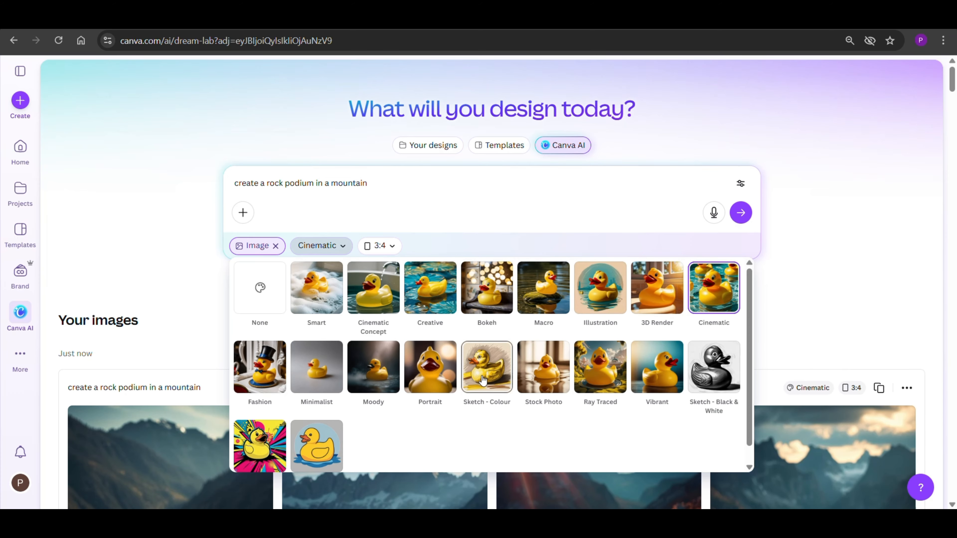
left_click(659, 386)
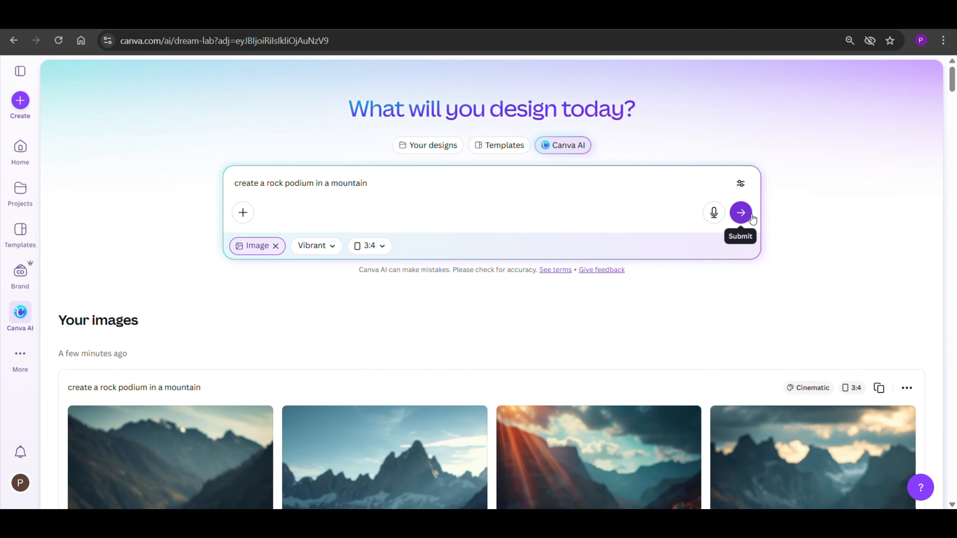
left_click(741, 212)
Step: Compare both sets of generated images and open the first Vibrant image, with the podium before a sunset peak, in the editor
scroll(407, 230, "down", 5)
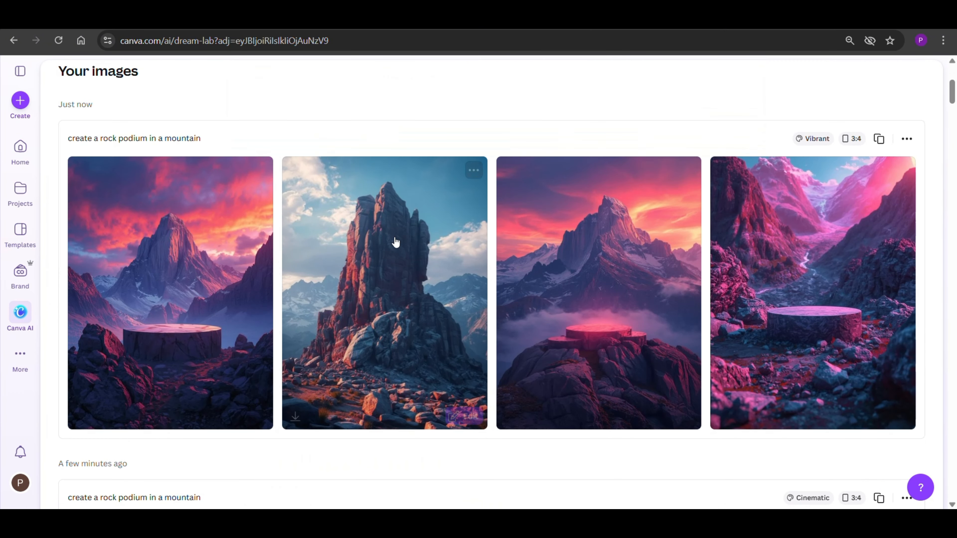
scroll(439, 243, "down", 8)
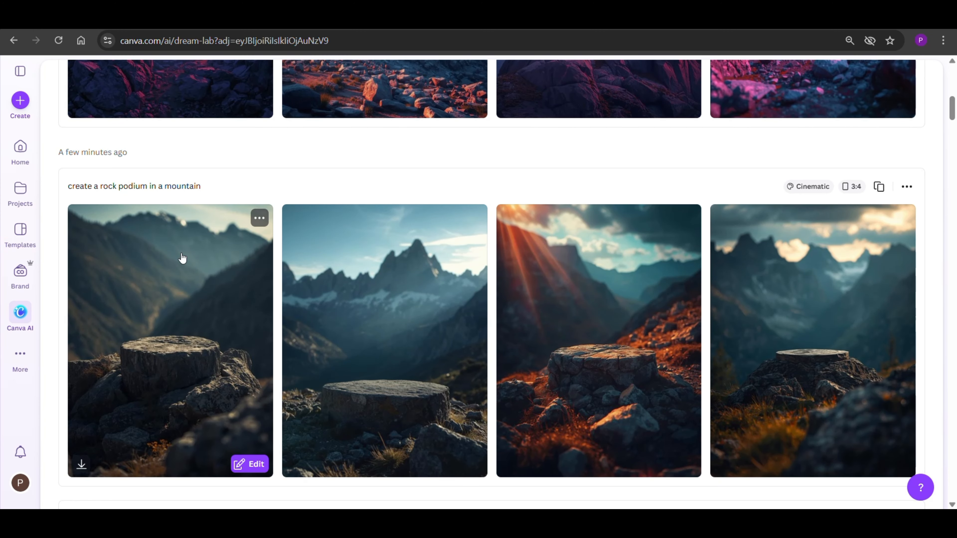
scroll(168, 250, "up", 5)
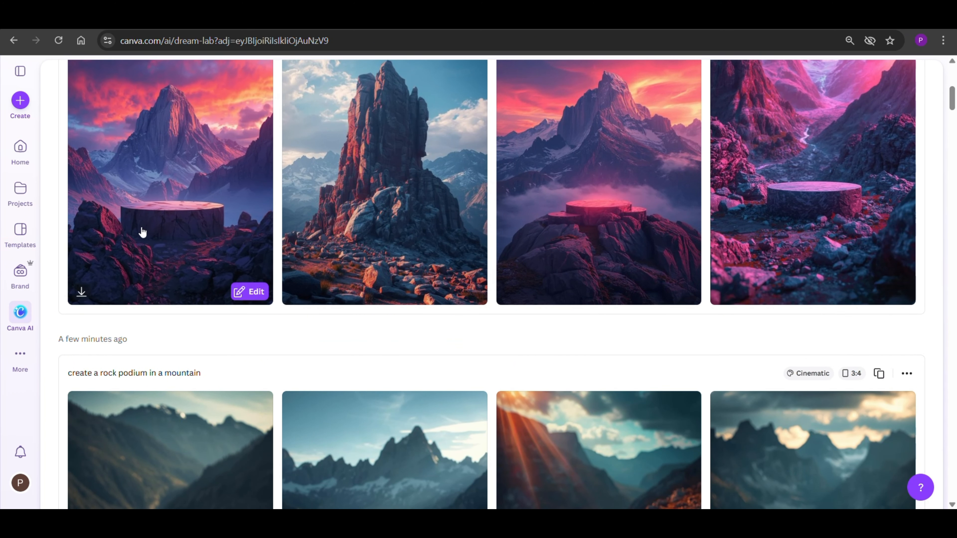
scroll(141, 231, "up", 3)
left_click(137, 269)
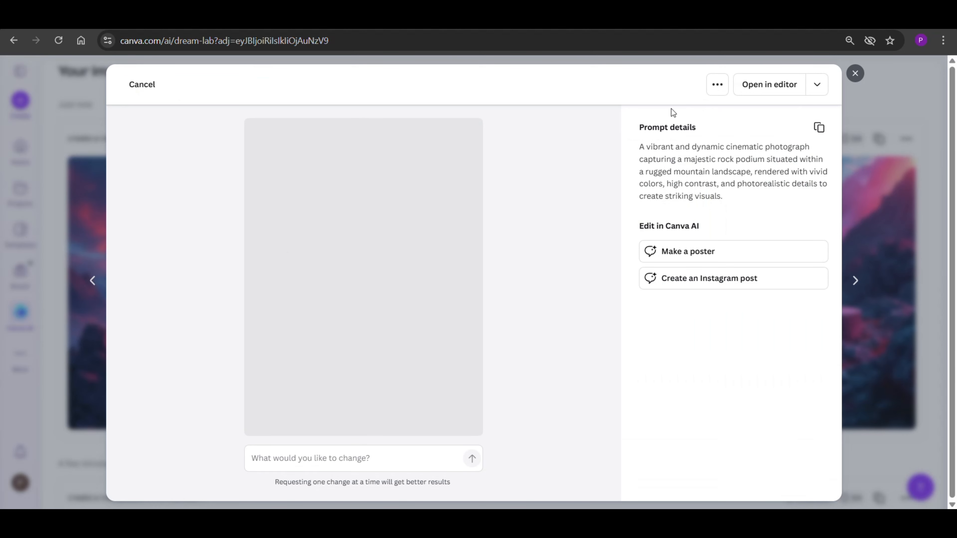
left_click(767, 90)
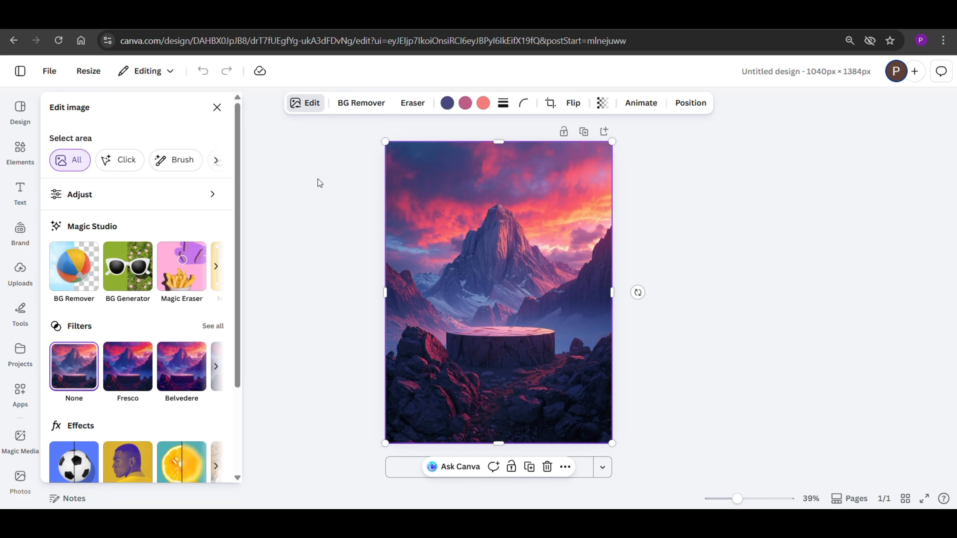
Step: Add the uploaded gaming mouse photo to the page and crop off its grey bands above and below
left_click(21, 276)
left_click(119, 447)
left_click(242, 299)
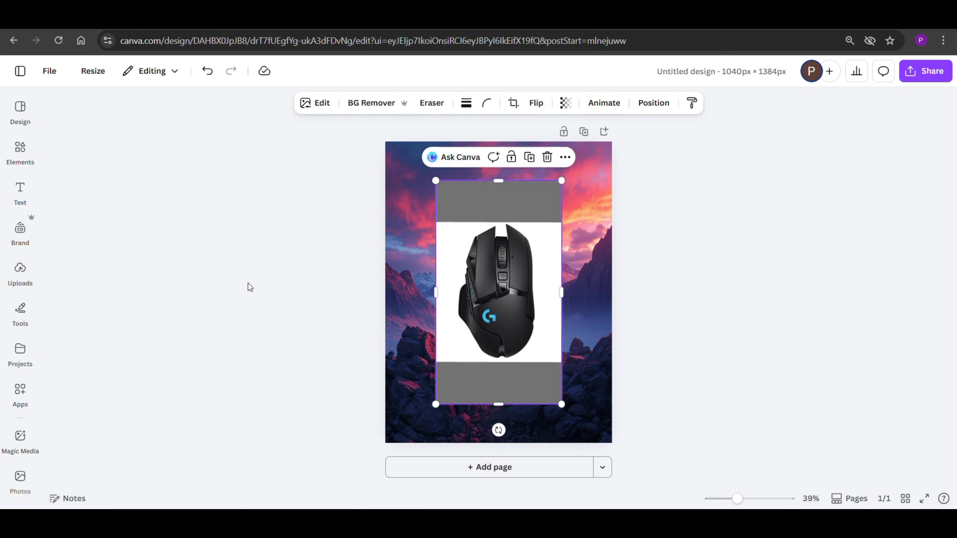
left_click_drag(498, 181, 498, 222)
left_click_drag(499, 405, 502, 359)
Step: Remove the mouse photo's background, then enlarge the cutout and position it standing just above the rock podium
left_click(360, 102)
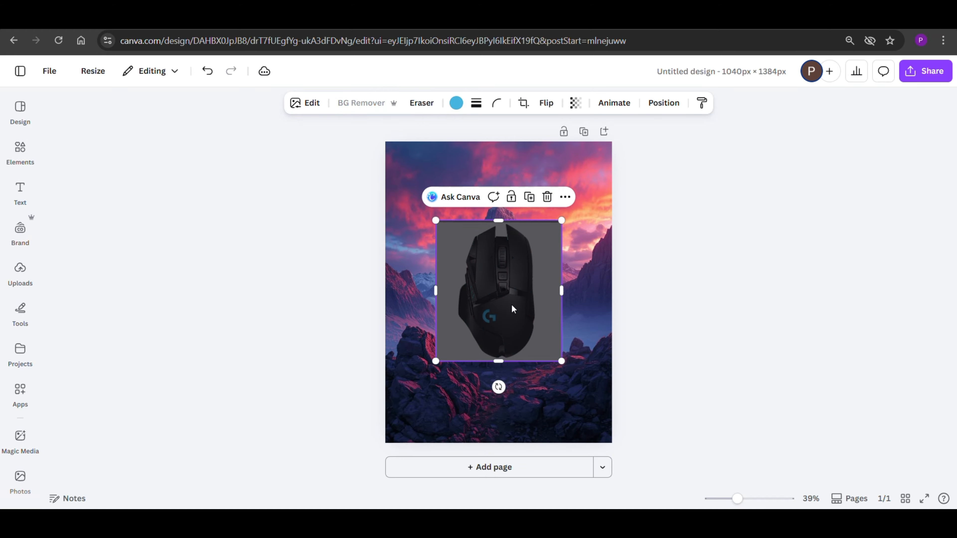
left_click_drag(504, 286, 506, 248)
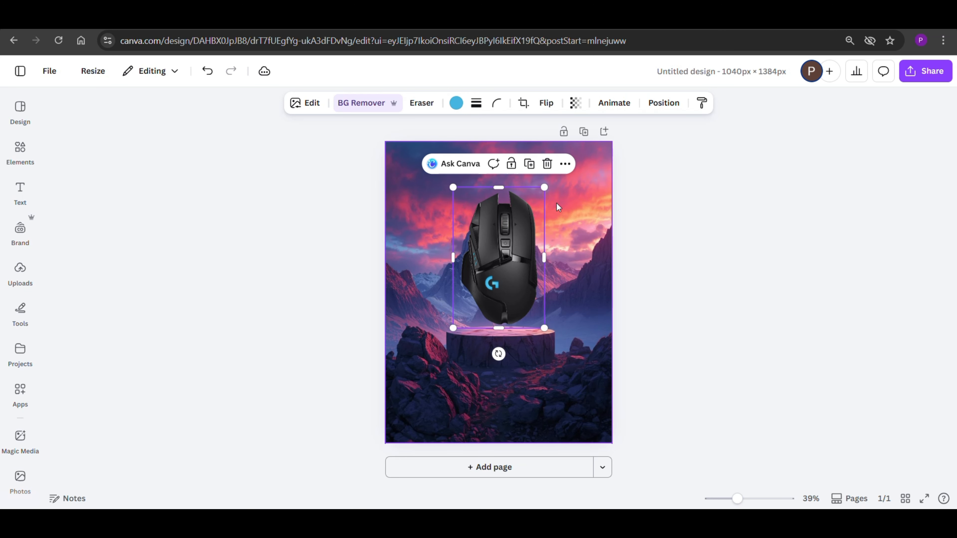
left_click_drag(546, 187, 560, 162)
left_click_drag(517, 228, 517, 229)
left_click_drag(446, 165, 440, 159)
left_click_drag(484, 216, 485, 218)
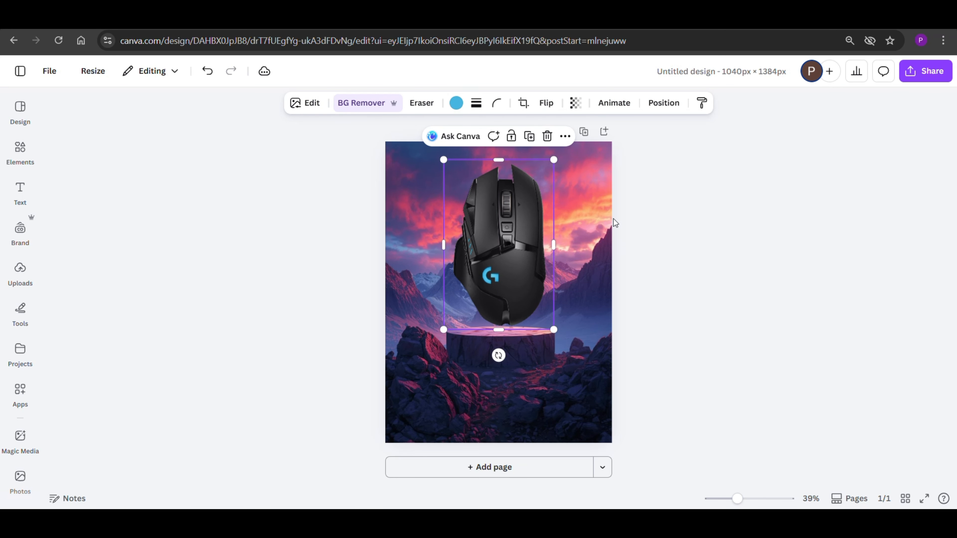
Step: Auto-adjust the mouse image's colours with an intensity of -15
left_click(305, 104)
left_click(100, 193)
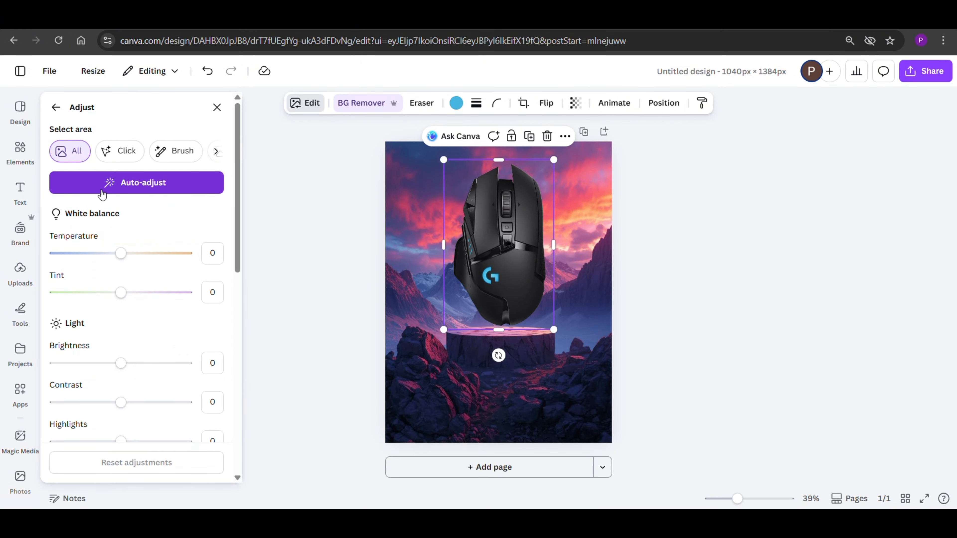
left_click(125, 185)
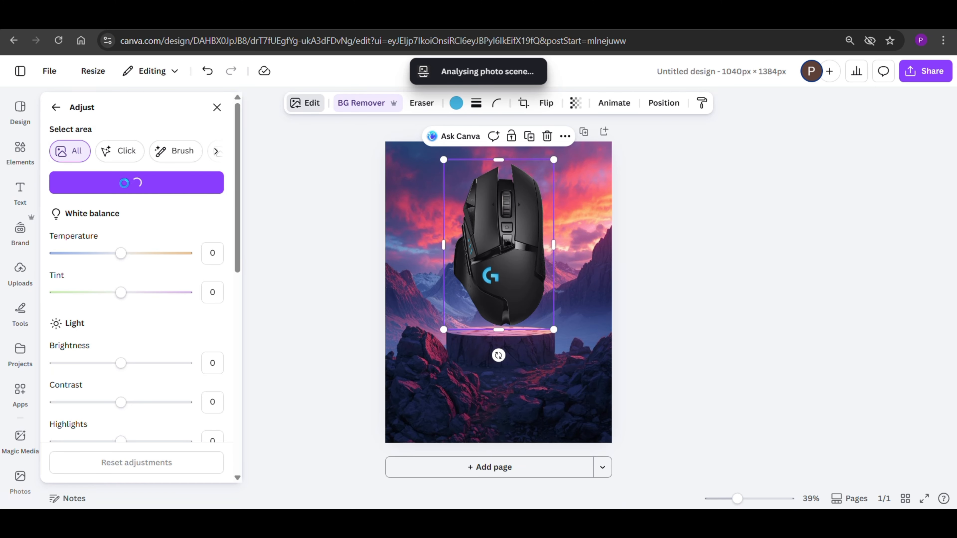
mouse_move(120, 222)
left_mouse_down()
mouse_move(130, 222)
mouse_move(112, 221)
left_mouse_up()
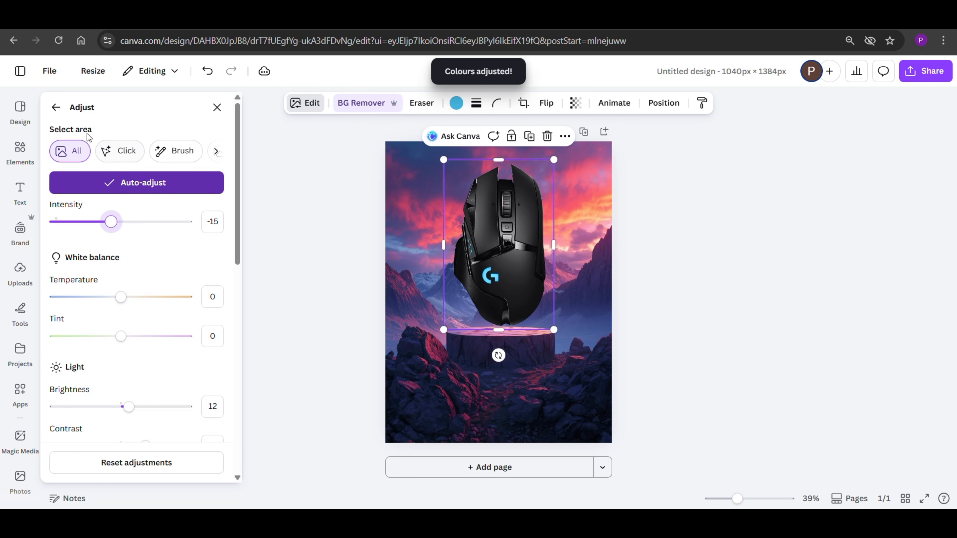
Step: Recolour the mouse's blue logo to orange by setting that colour's hue to 100 and saturation to 100
scroll(148, 304, "down", 10)
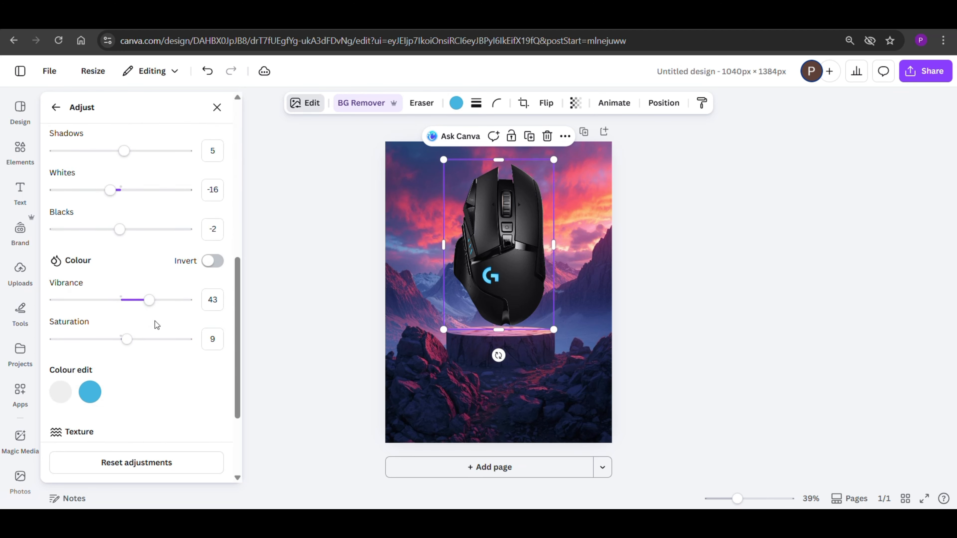
left_click(94, 330)
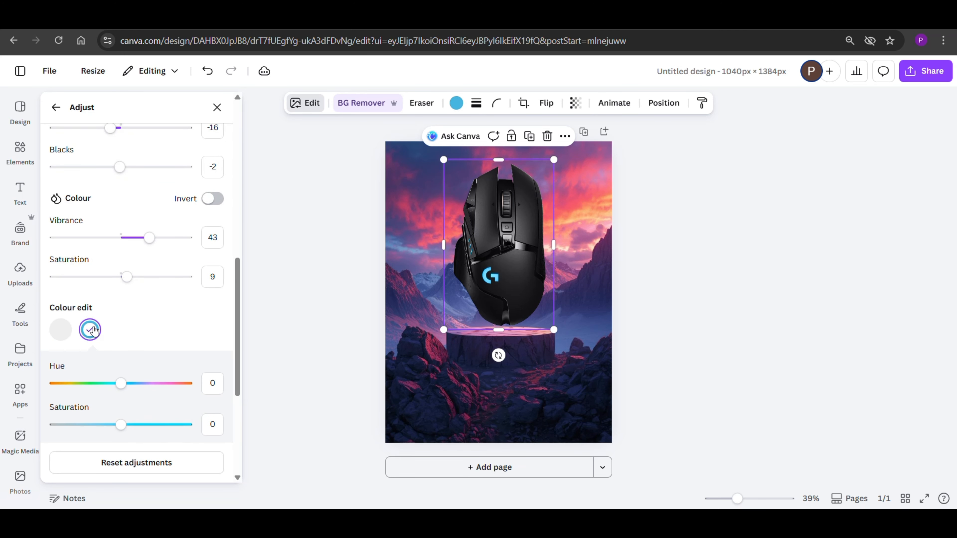
left_click_drag(120, 385, 191, 386)
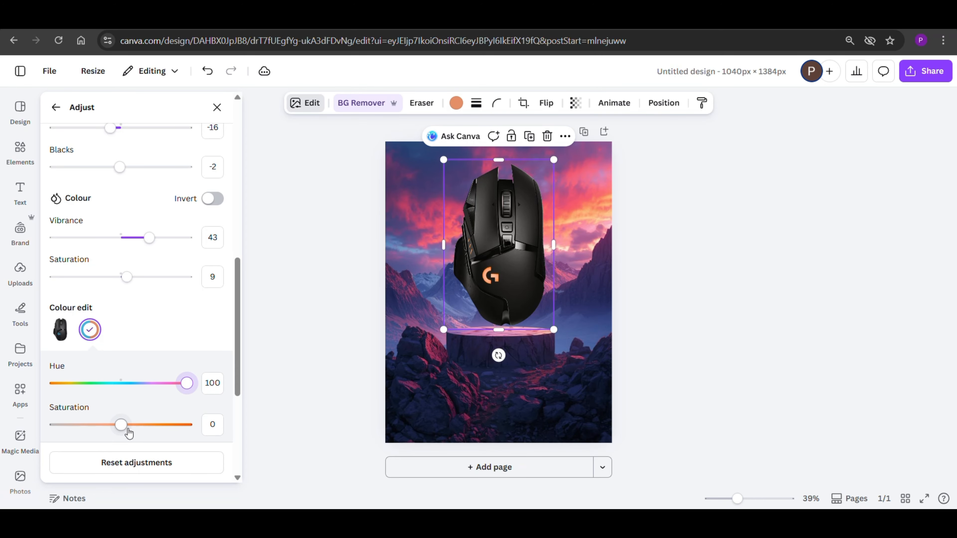
left_click_drag(121, 425, 228, 427)
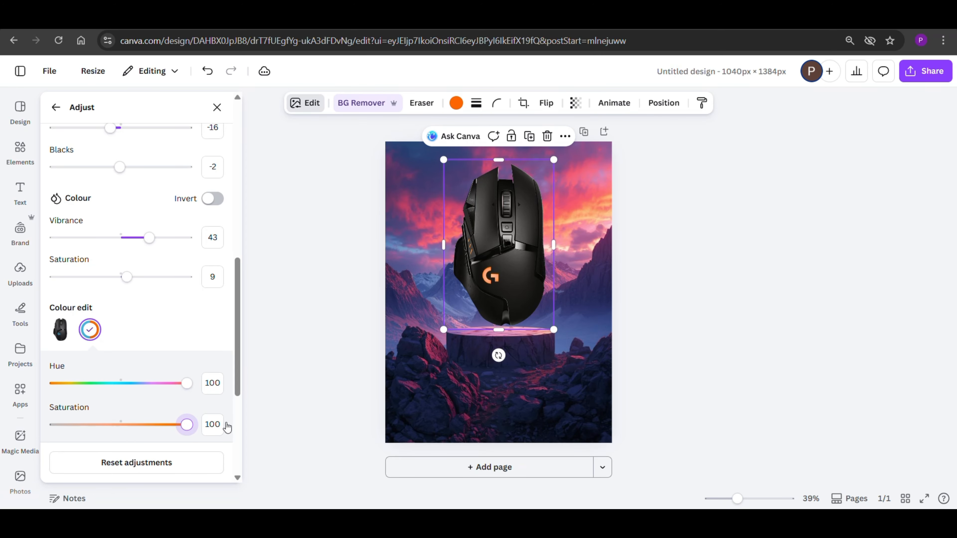
left_click(353, 269)
Step: Find a soft oval graphic under "white glow", add it to the page and rotate it a quarter turn to stand upright
left_click(20, 151)
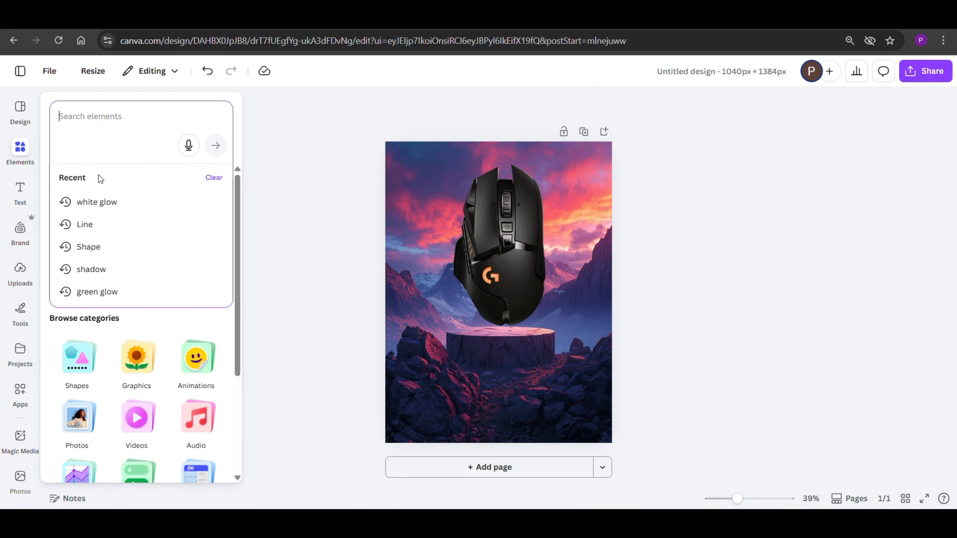
left_click(113, 202)
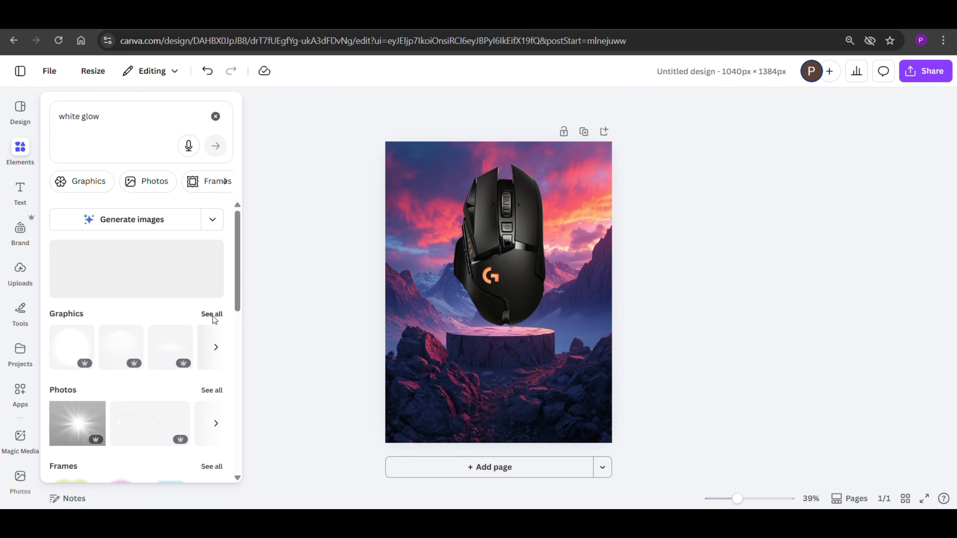
left_click(214, 318)
scroll(215, 318, "down", 5)
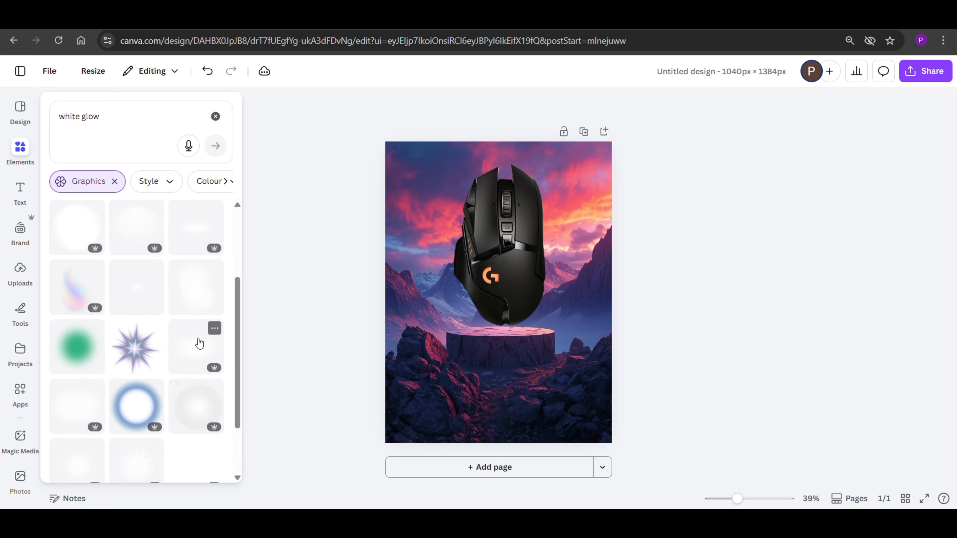
left_click(199, 345)
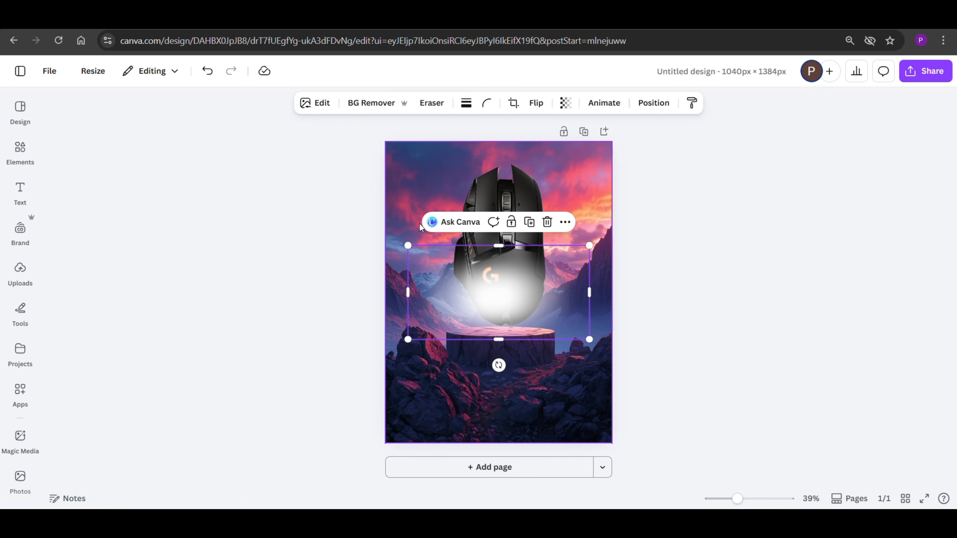
left_click_drag(497, 366, 437, 292)
Step: Apply the Sangri warm filter to the white glow graphic
left_click(304, 103)
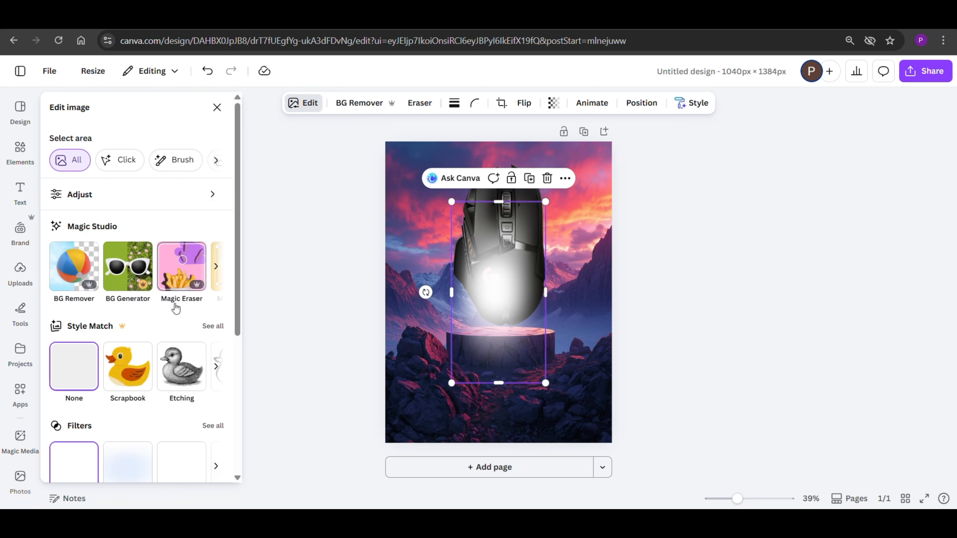
scroll(180, 255, "down", 5)
left_click(208, 240)
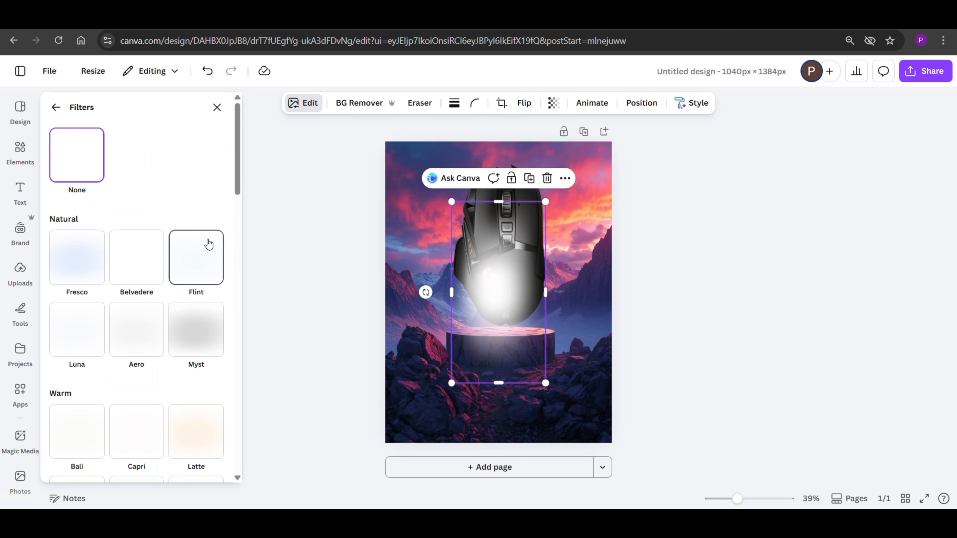
scroll(192, 338, "down", 3)
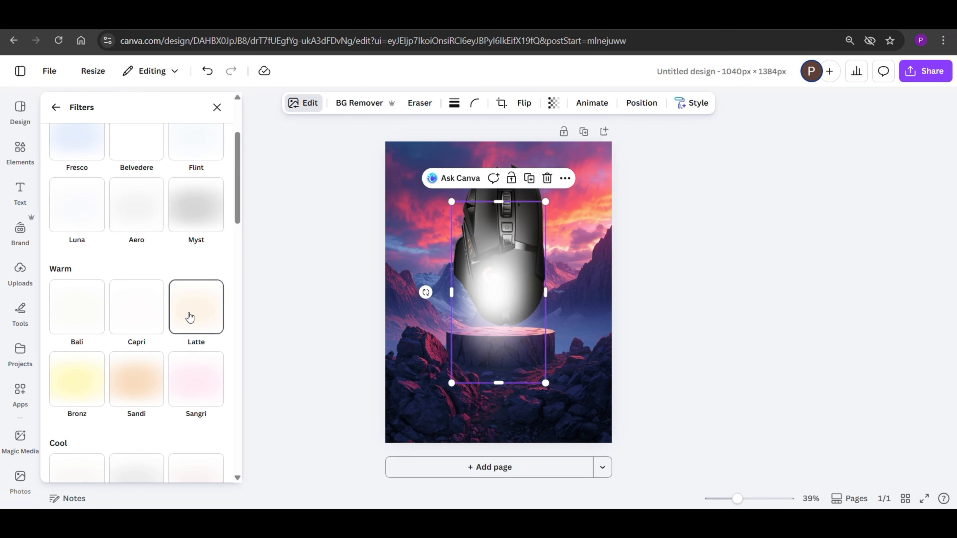
left_click(190, 383)
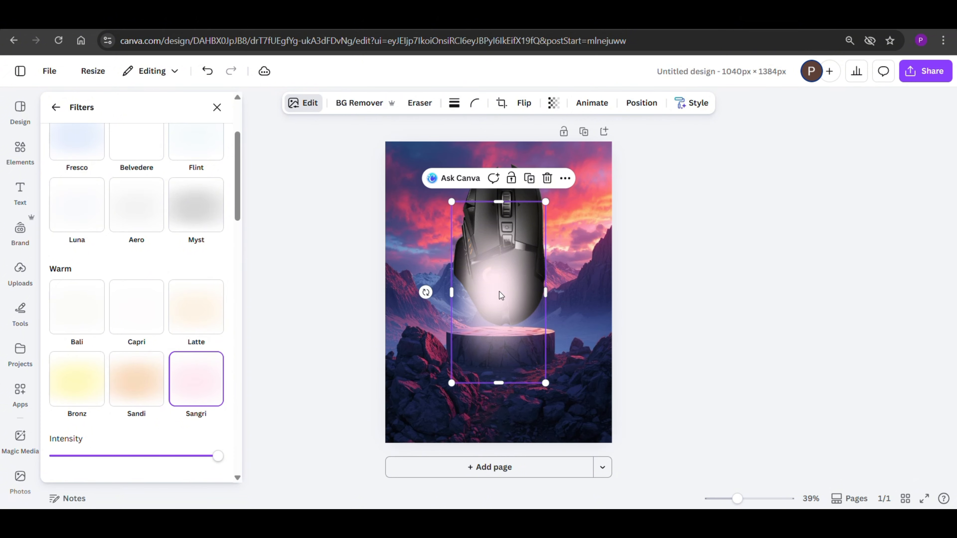
Step: Move the glow up over the mouse and enlarge it to span the mouse's full height
left_click_drag(502, 301, 513, 253)
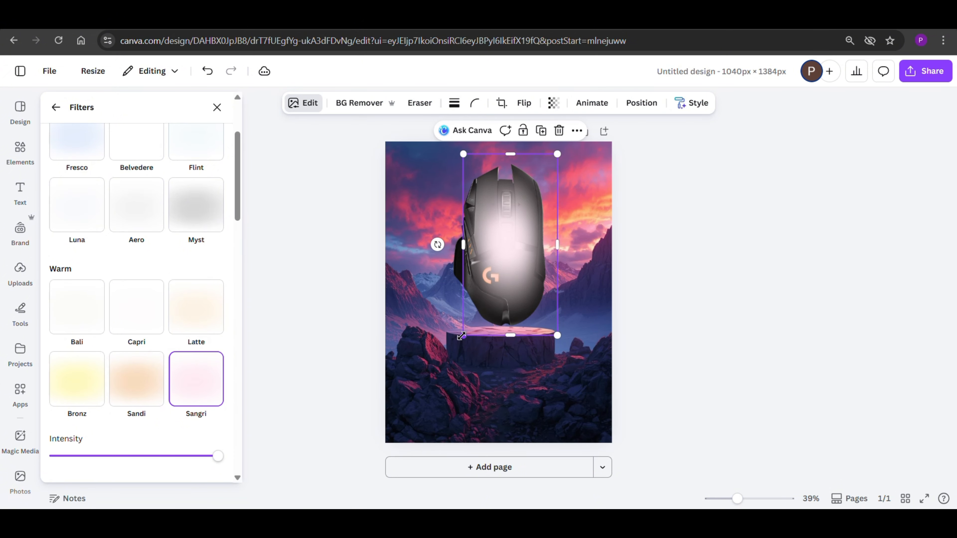
left_click_drag(462, 336, 439, 371)
left_click_drag(490, 292, 497, 286)
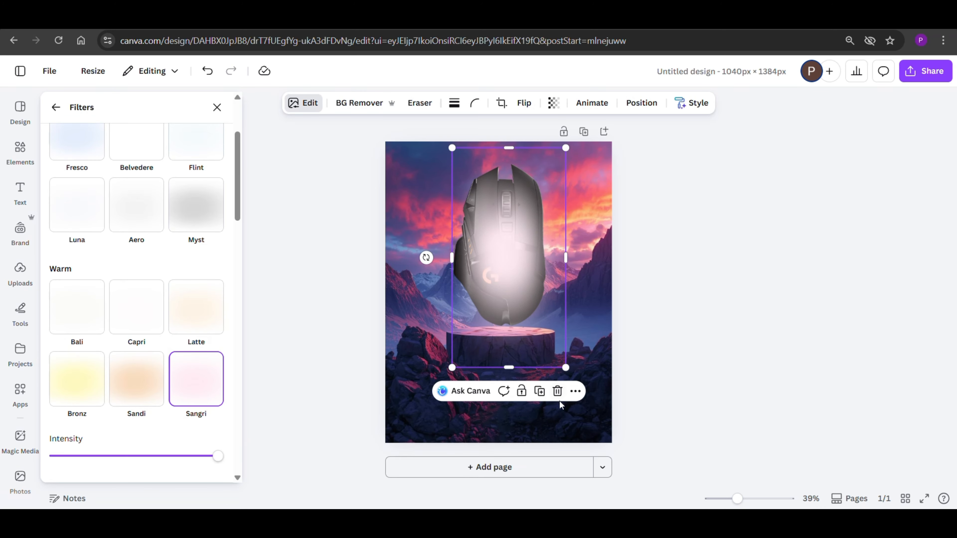
Step: Send the glow one layer backward behind the mouse and adjust its position slightly
left_click(575, 391)
mouse_move(674, 228)
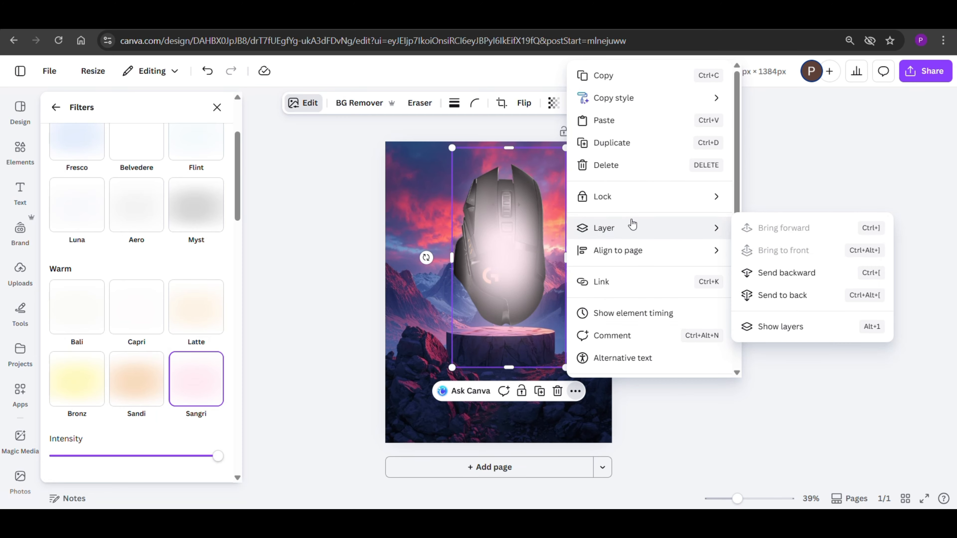
left_click(755, 273)
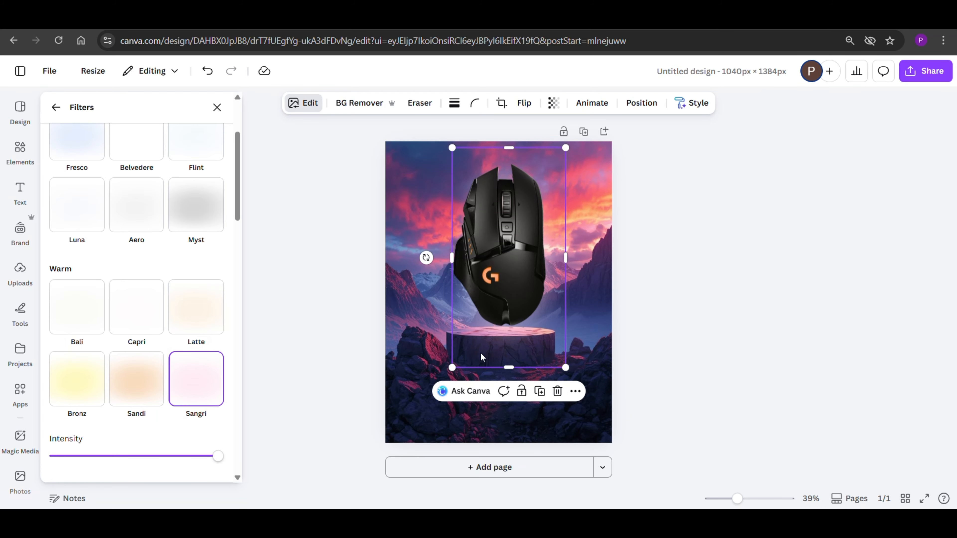
left_click_drag(482, 341, 478, 330)
left_click(683, 304)
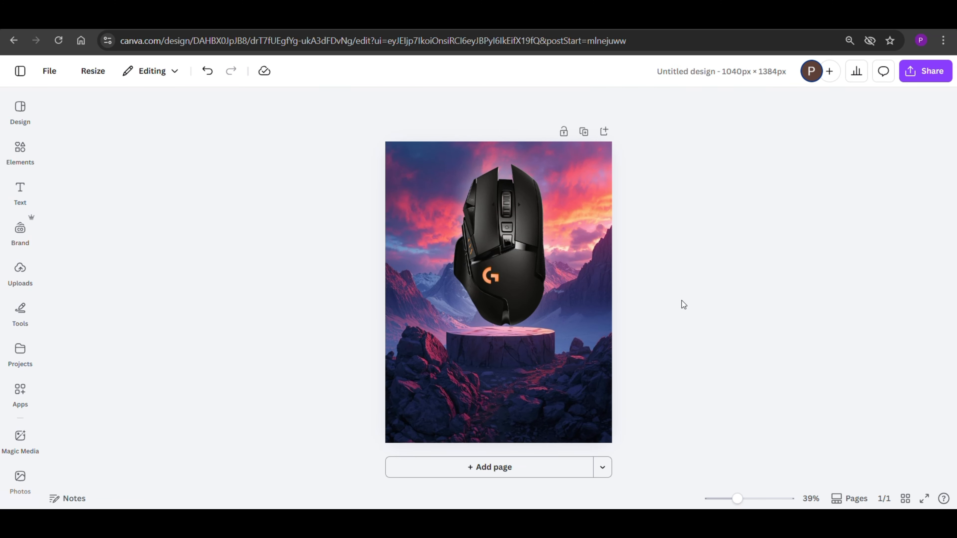
Step: Search the graphics for "shadow" and add a soft black oval shadow to the page
left_click(20, 151)
left_click(198, 117)
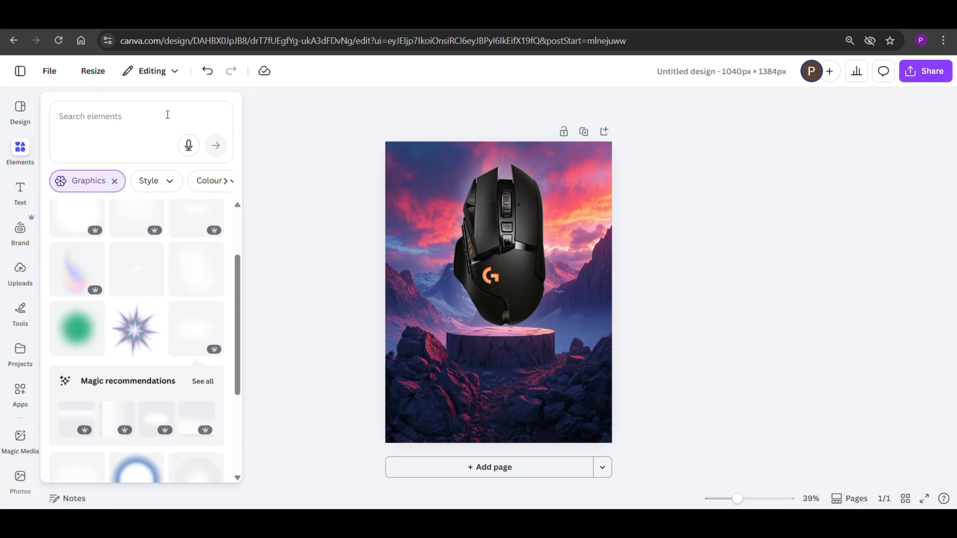
left_click(151, 112)
left_click(132, 268)
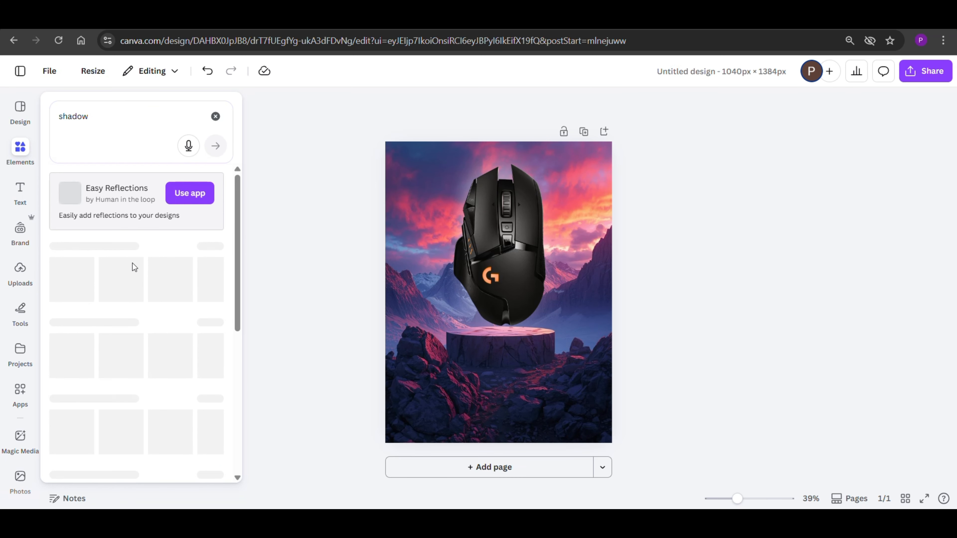
left_click(210, 313)
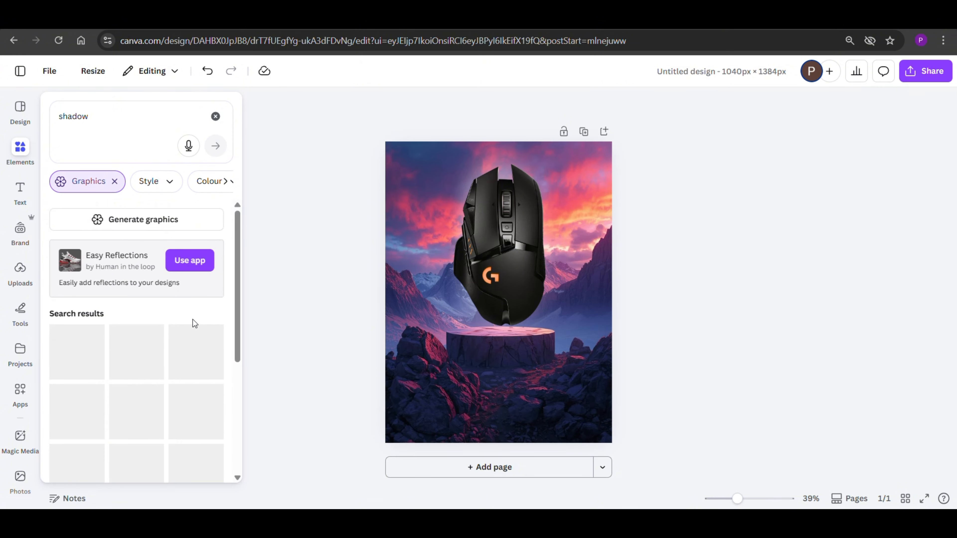
scroll(139, 343, "down", 3)
scroll(138, 341, "down", 10)
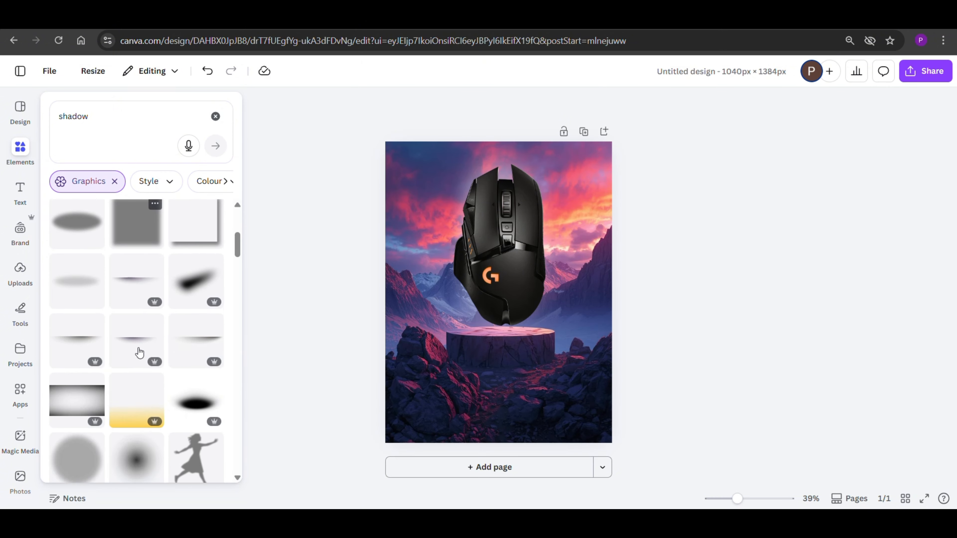
scroll(142, 364, "down", 2)
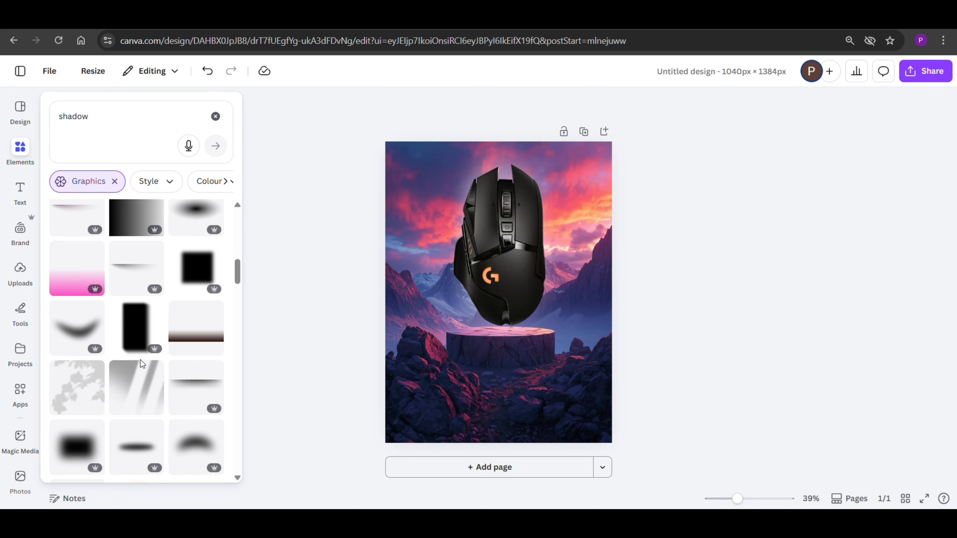
scroll(142, 363, "down", 5)
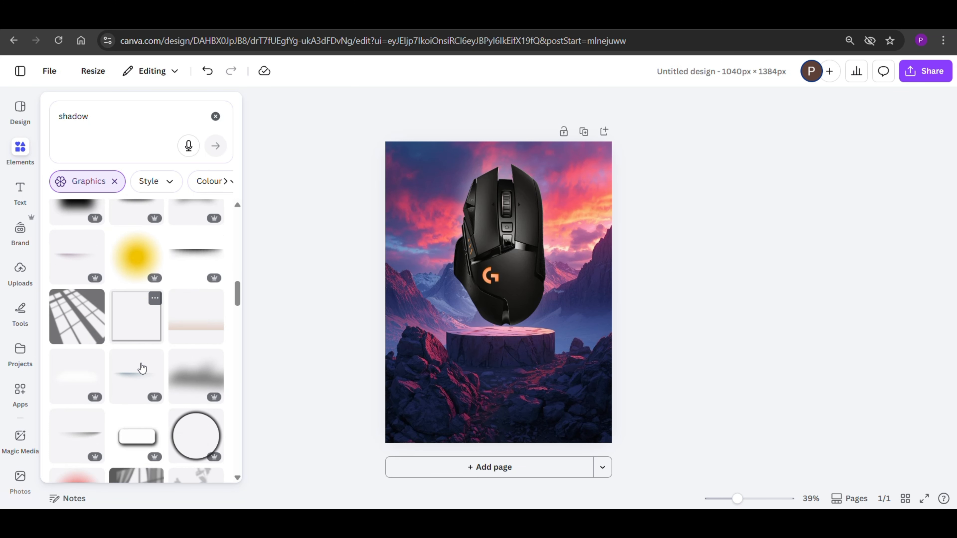
scroll(141, 368, "down", 5)
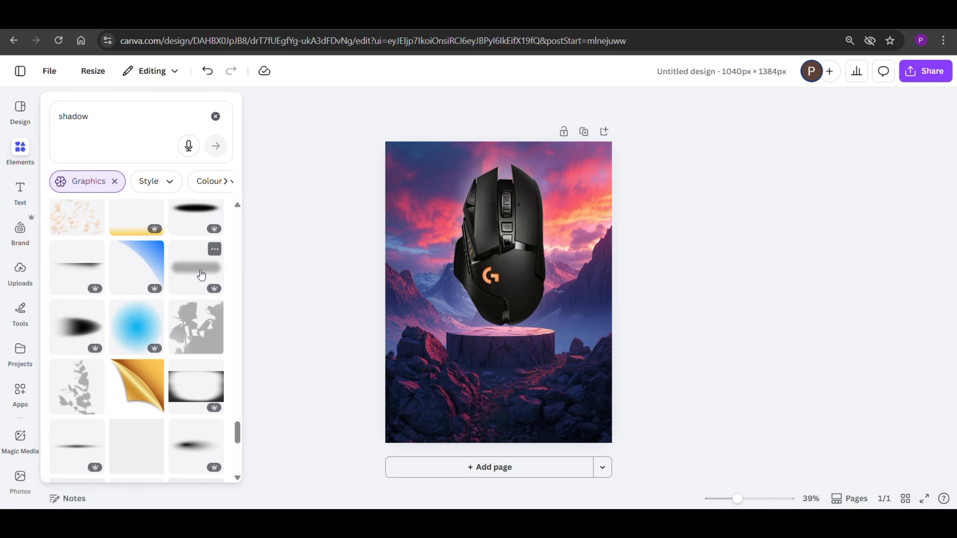
left_click(198, 218)
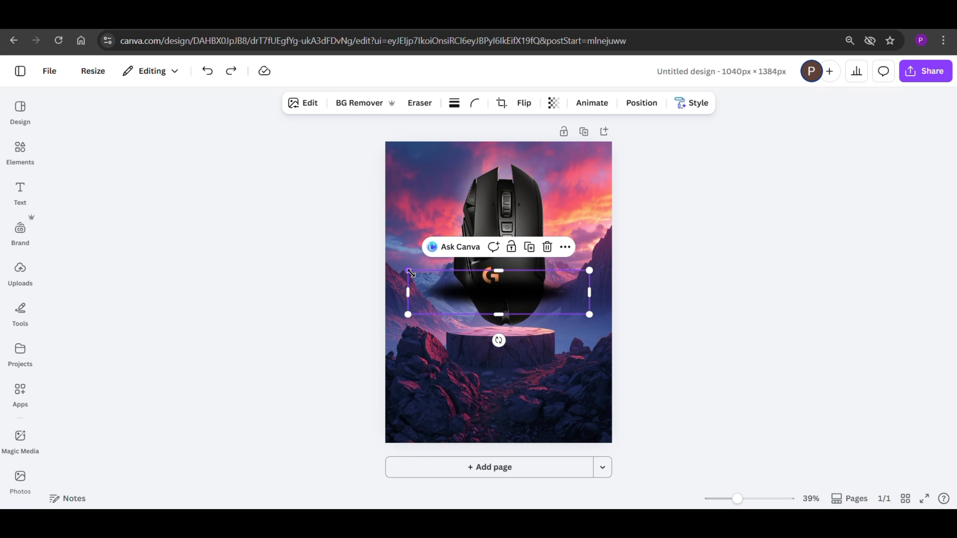
Step: Shrink the black oval shadow and position it on the podium top directly beneath the mouse
left_click_drag(410, 273, 522, 298)
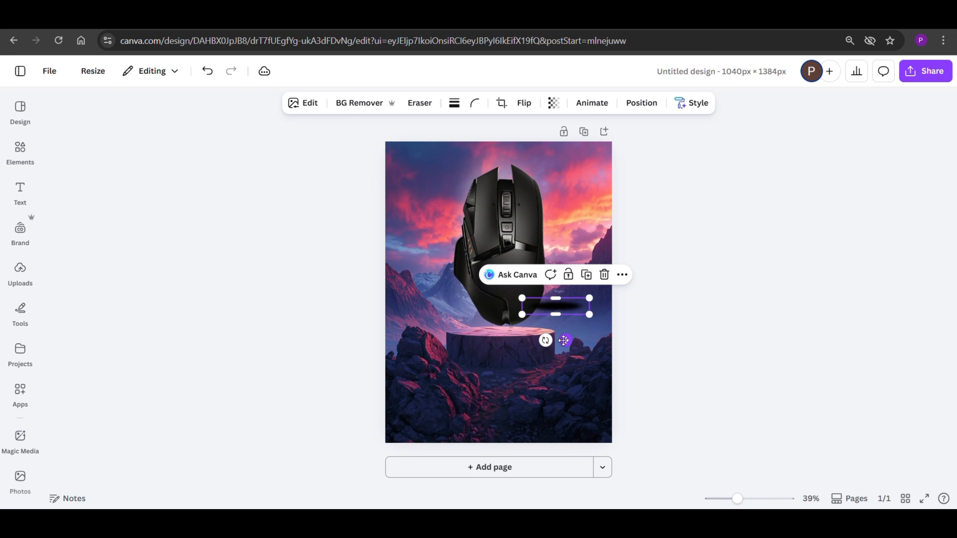
left_click_drag(563, 341, 515, 369)
left_click(674, 320)
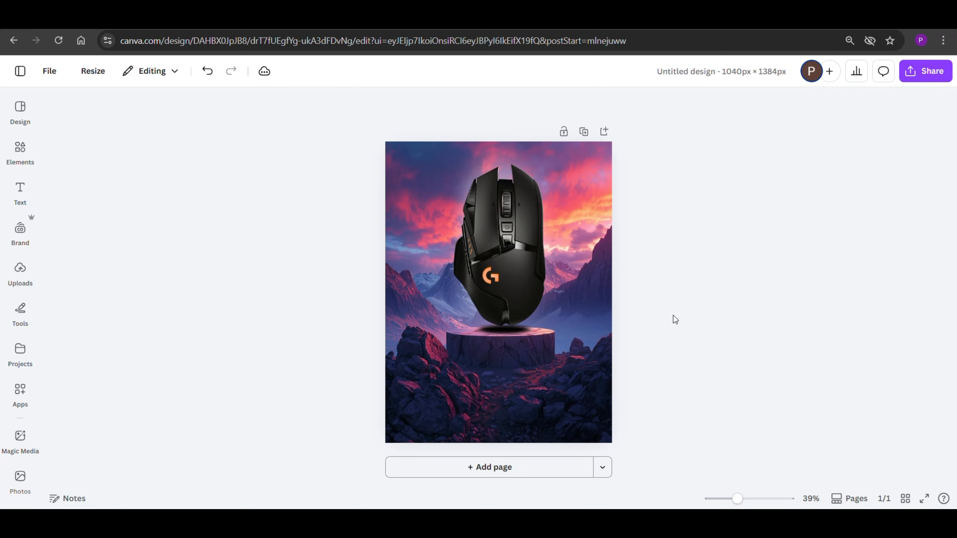
left_click(528, 331)
left_click(647, 341)
key("Down")
key("Down")
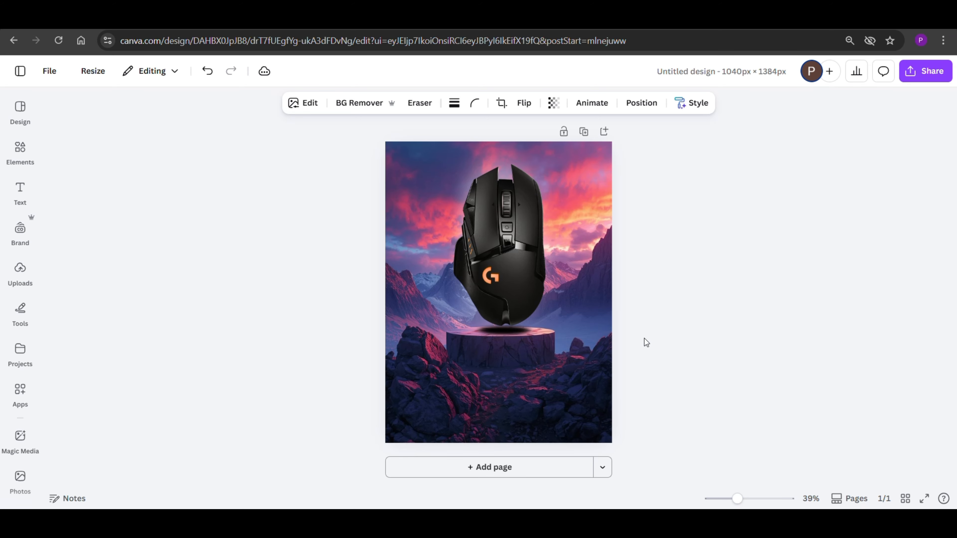
Step: Set the oval shadow's transparency to 66
left_click(553, 109)
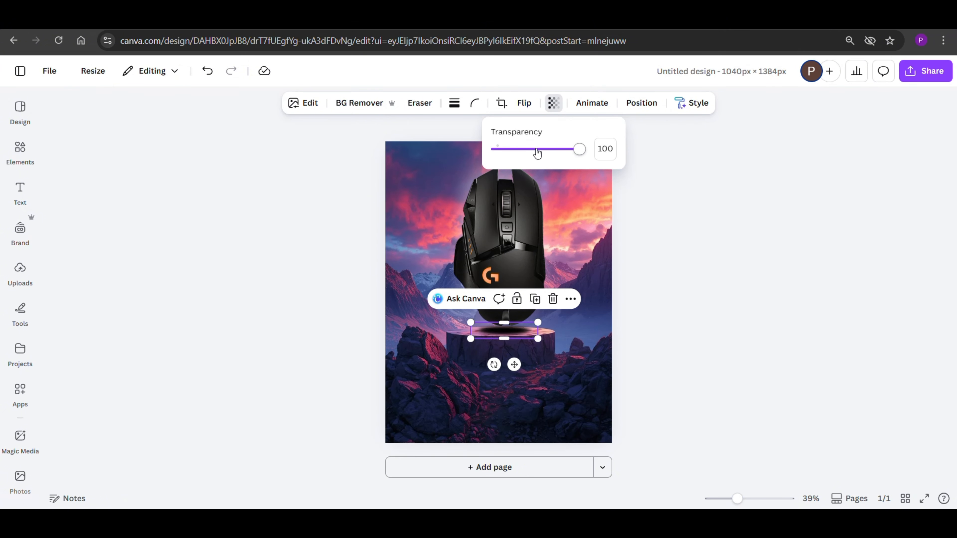
left_click_drag(536, 150, 552, 150)
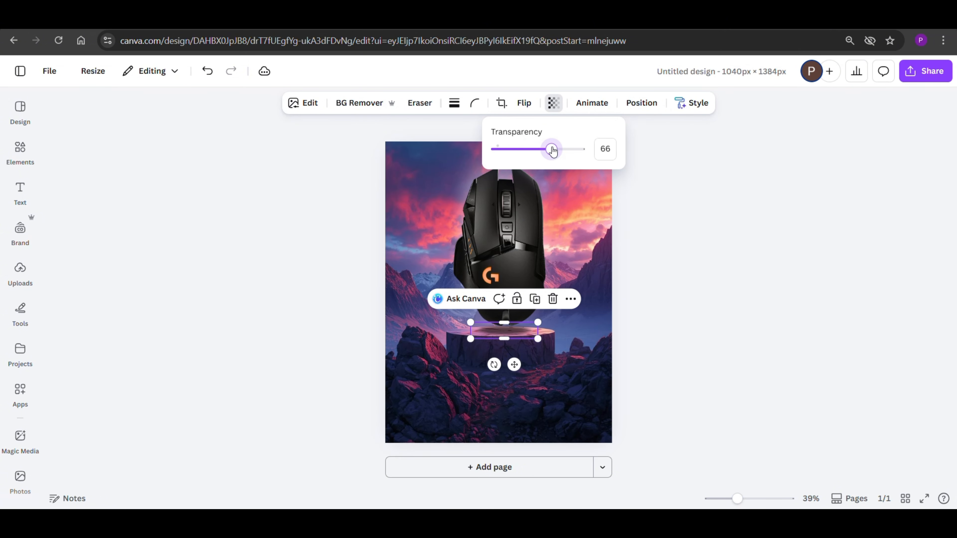
left_click(662, 211)
Step: Add a heading reading "logitech" and move it to the poster's upper left, overlapping the mouse
left_click(20, 150)
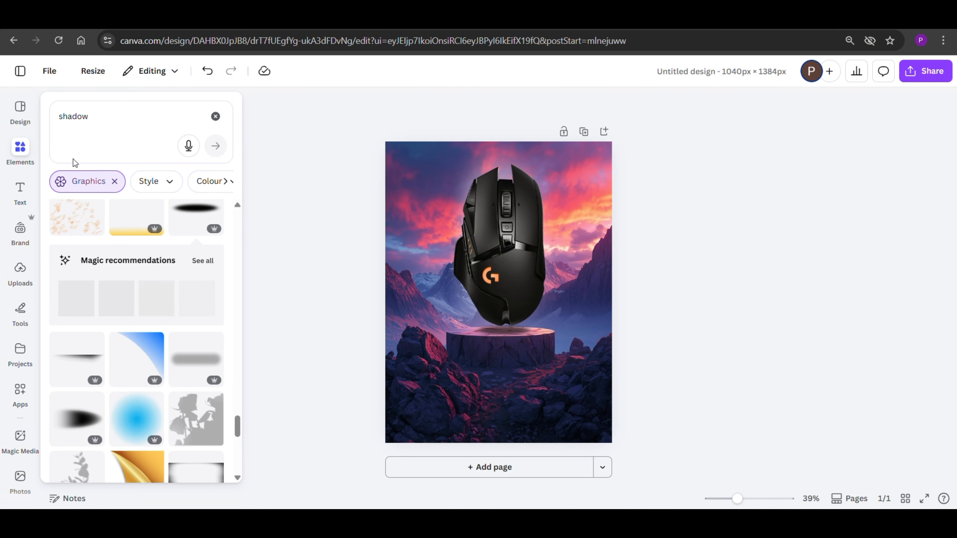
left_click(20, 188)
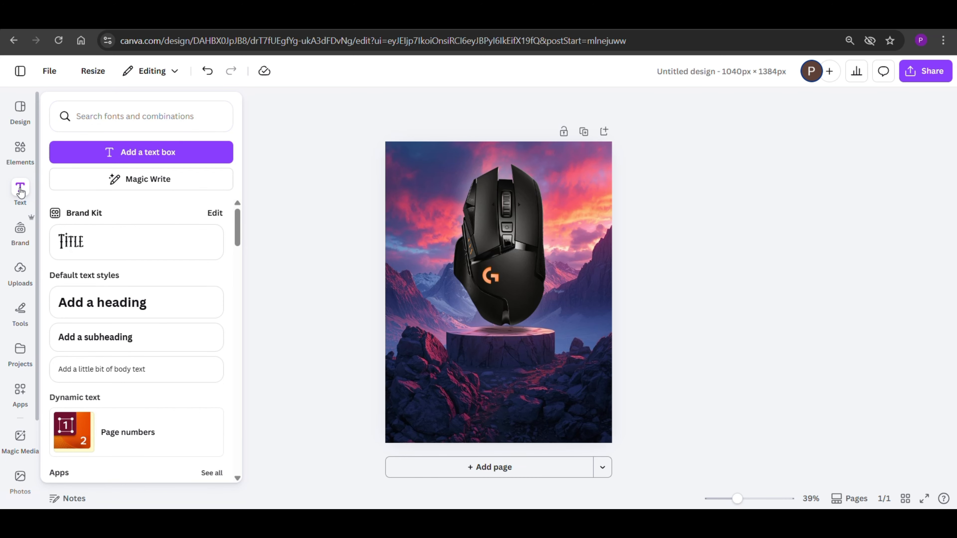
left_click(96, 304)
left_click(247, 289)
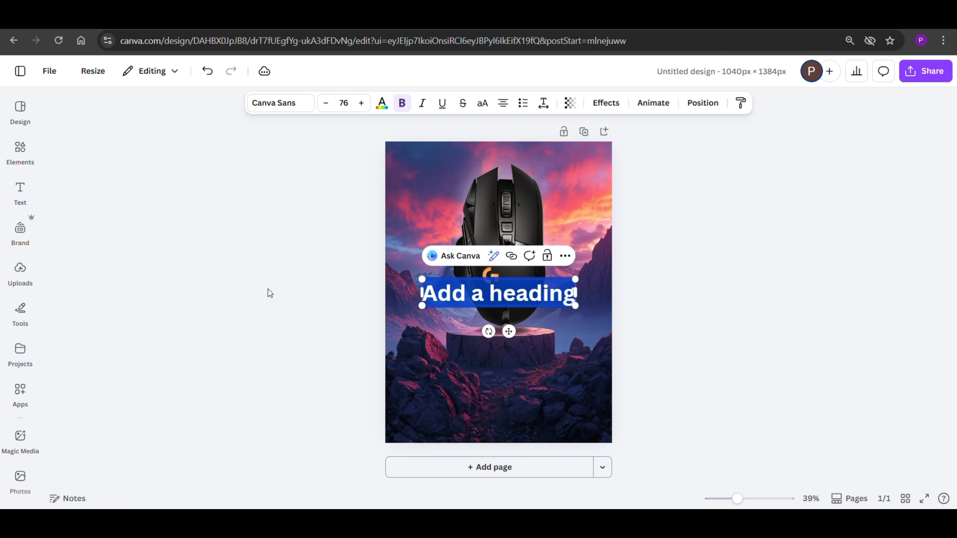
type("logited")
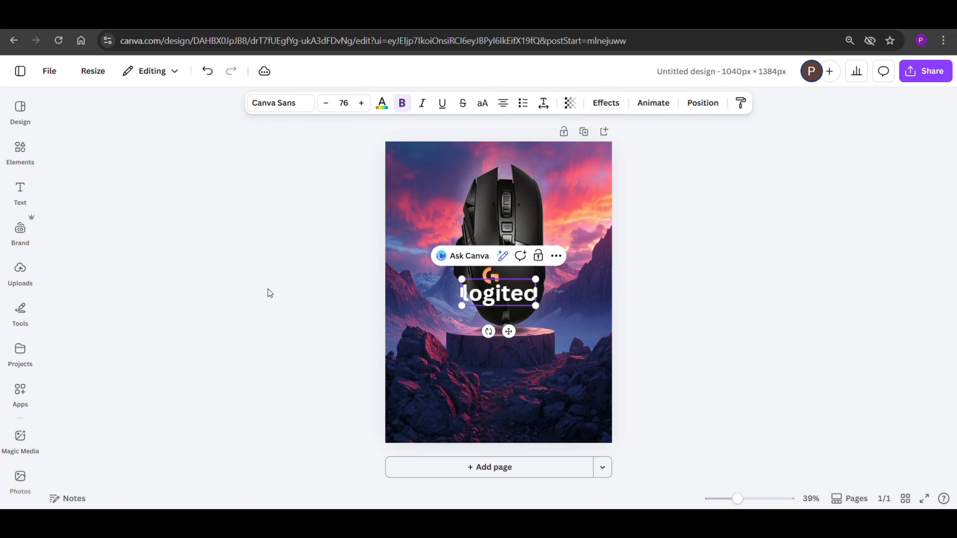
key("BackSpace")
type("ch")
key("Escape")
left_click_drag(509, 295, 471, 202)
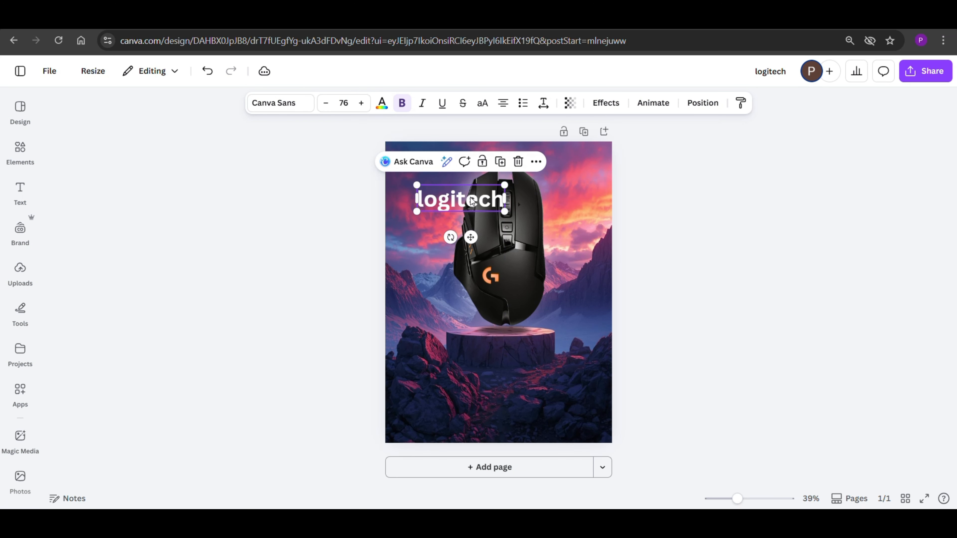
Step: Set the "logitech" heading's font size to 115
left_click(346, 104)
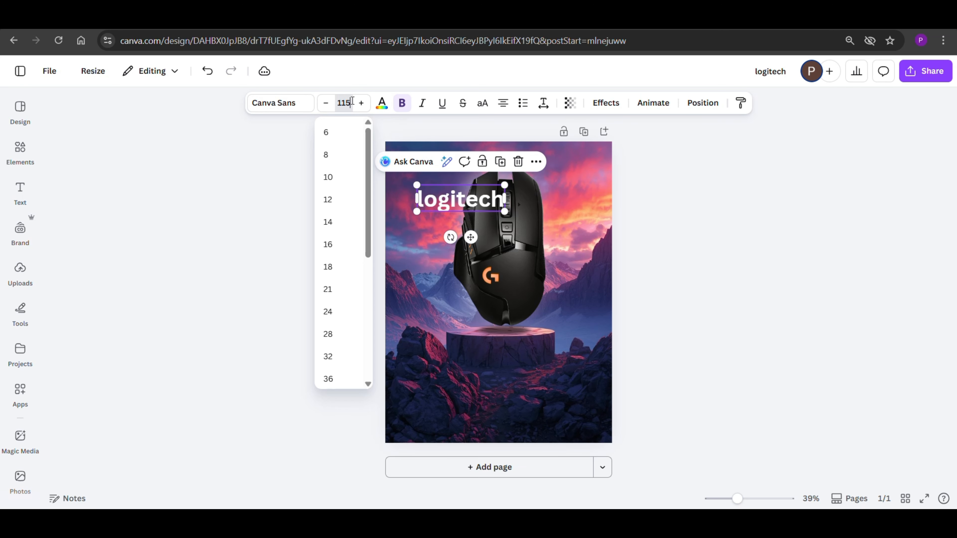
key("Return")
left_click(255, 194)
left_click(448, 222)
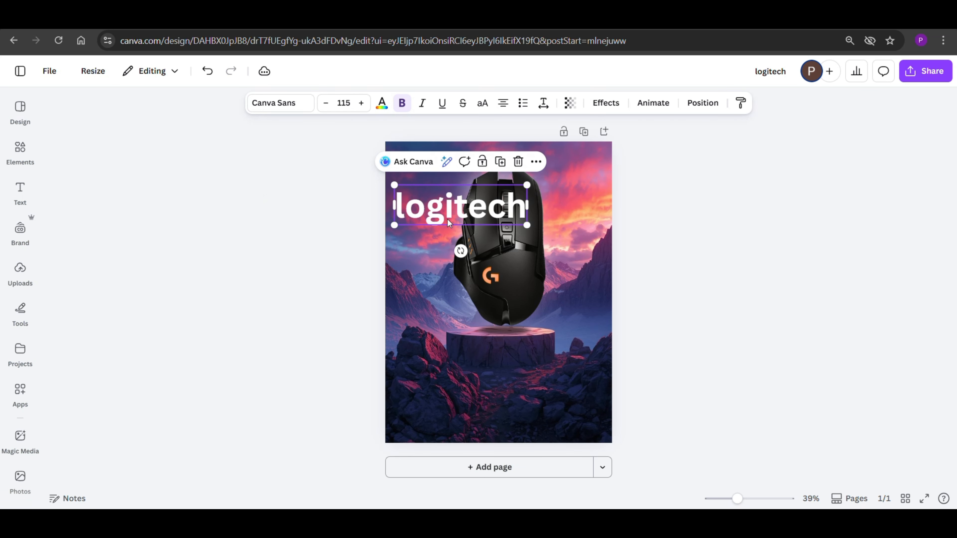
Step: Change the "logitech" heading's font to Trebuchet MS and make it bold
left_click(280, 103)
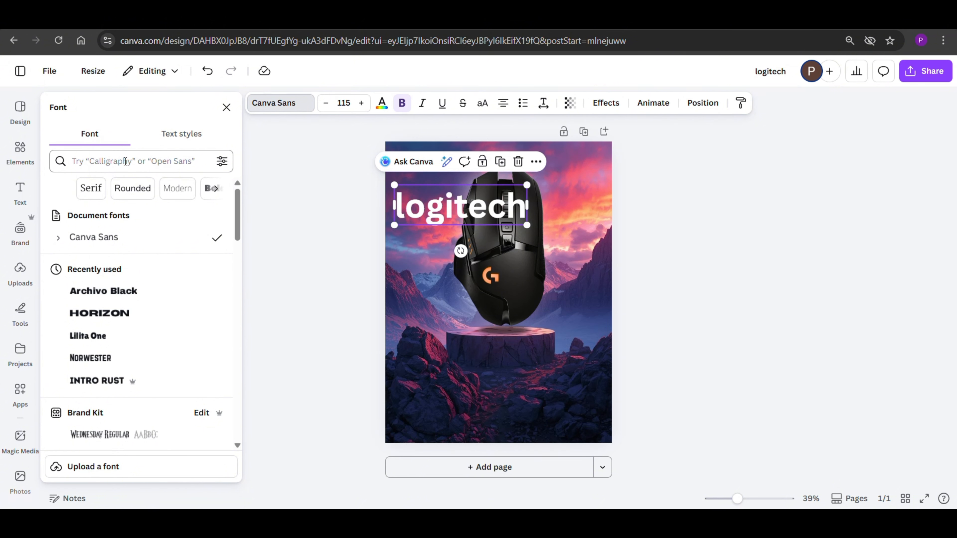
left_click(125, 161)
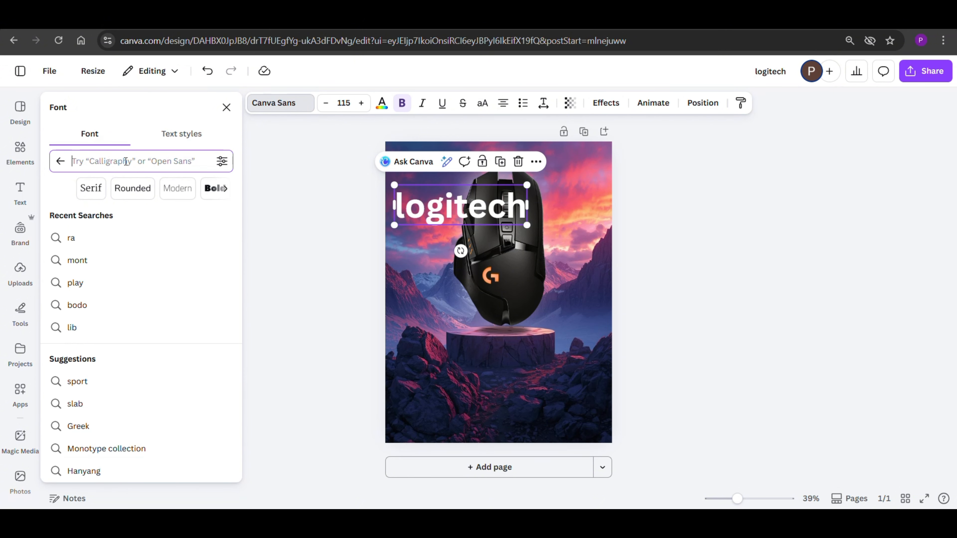
type("tre")
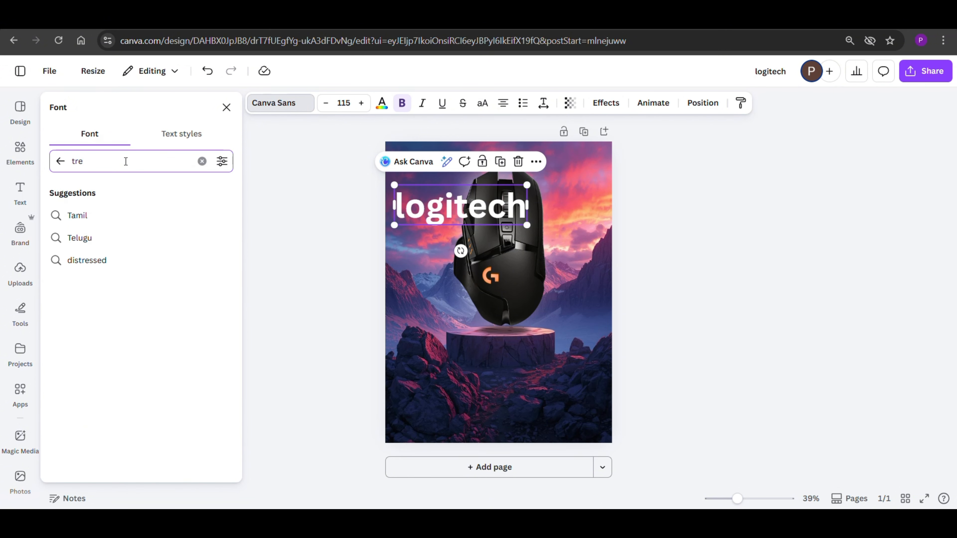
type("bu")
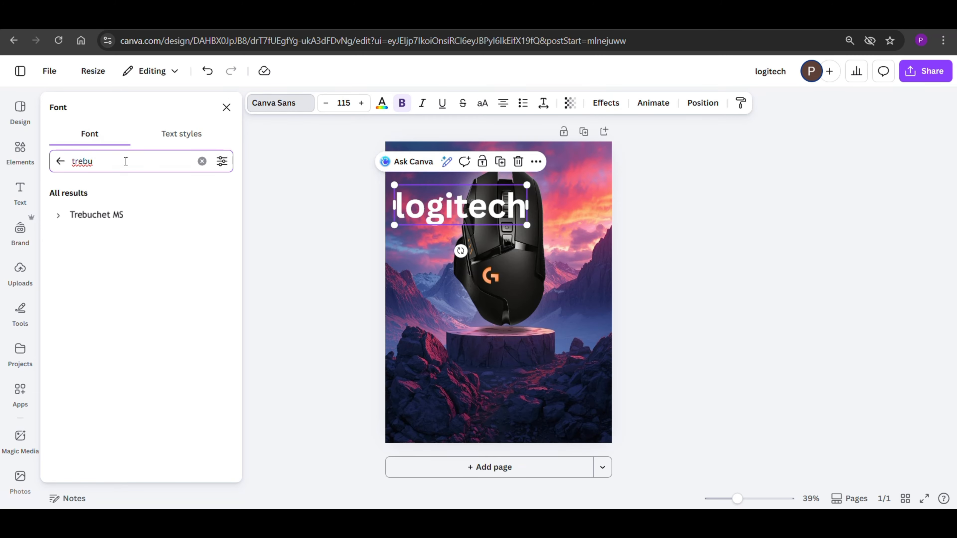
left_click(111, 216)
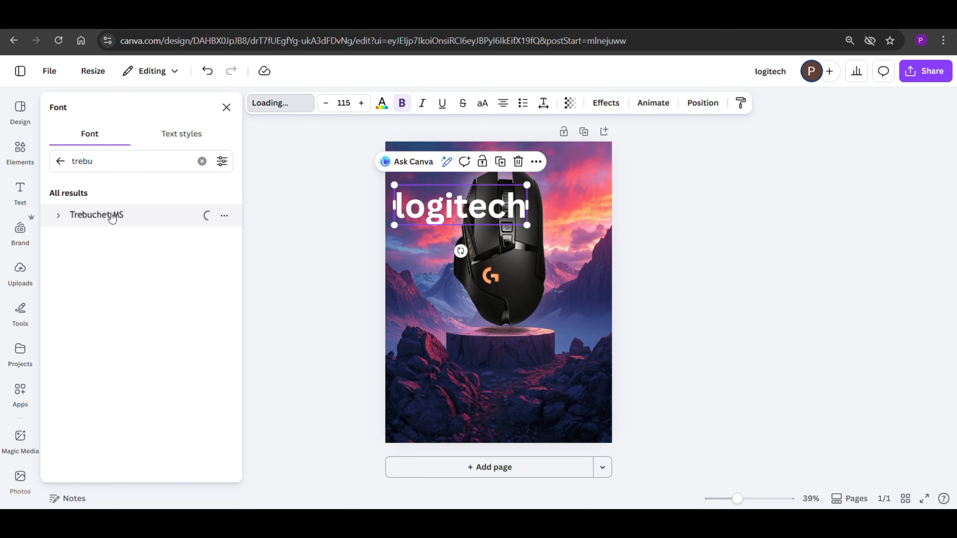
left_click(403, 106)
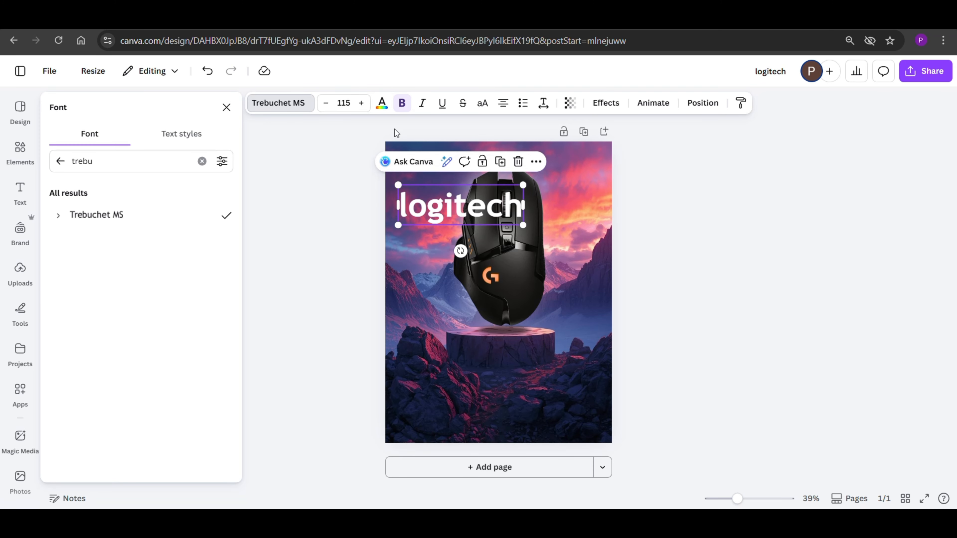
Step: Duplicate the "logitech" heading and change the copy's text to "G502"
left_click(334, 185)
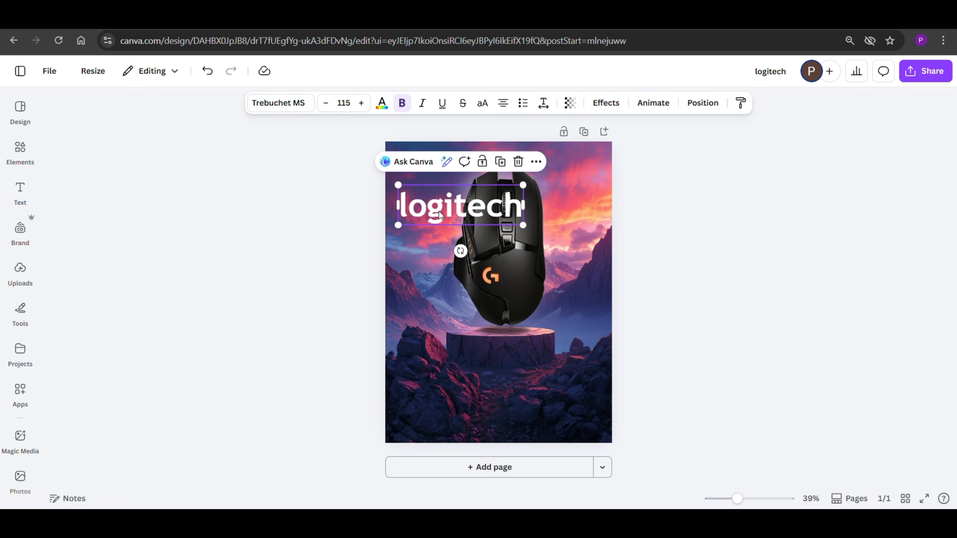
left_click_drag(440, 215, 541, 191)
left_click(508, 145)
double_click(541, 191)
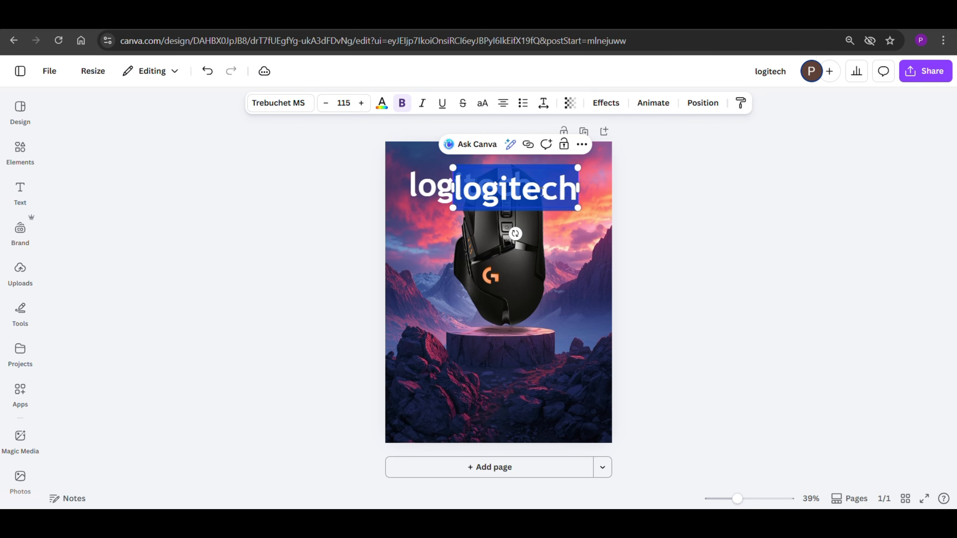
type("G502")
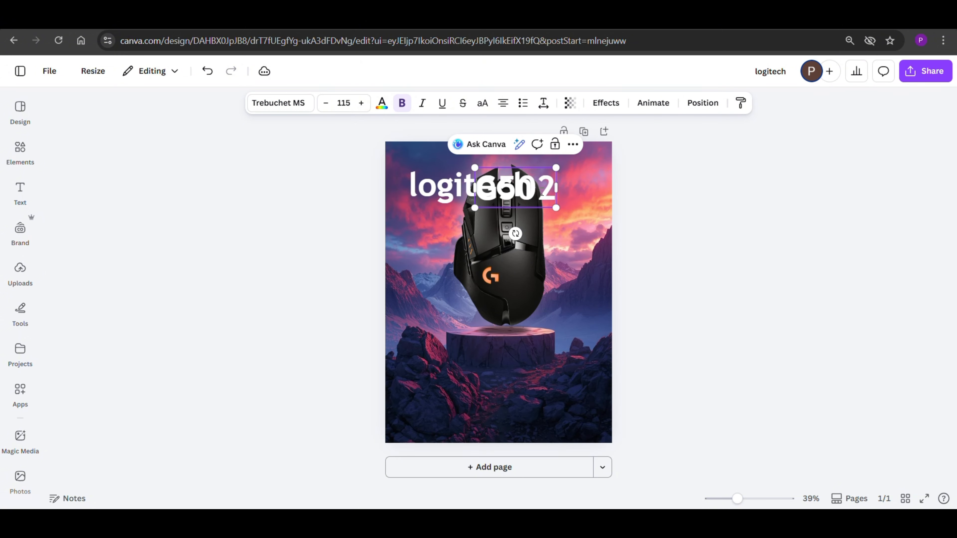
Step: Place "G502" directly after "logitech" on one line across the upper part of the poster
left_click(747, 207)
left_click_drag(534, 195, 590, 197)
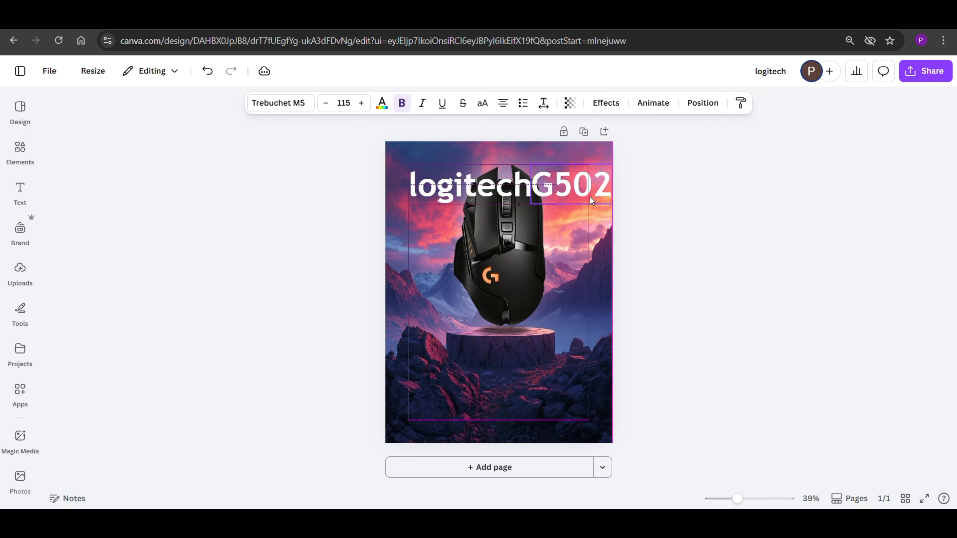
left_click_drag(487, 187, 473, 187)
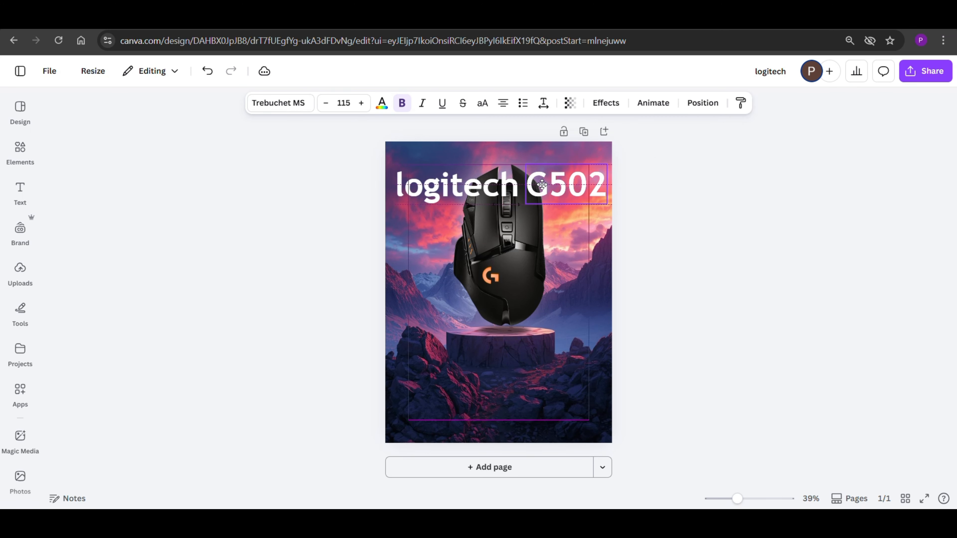
left_click_drag(548, 186, 538, 185)
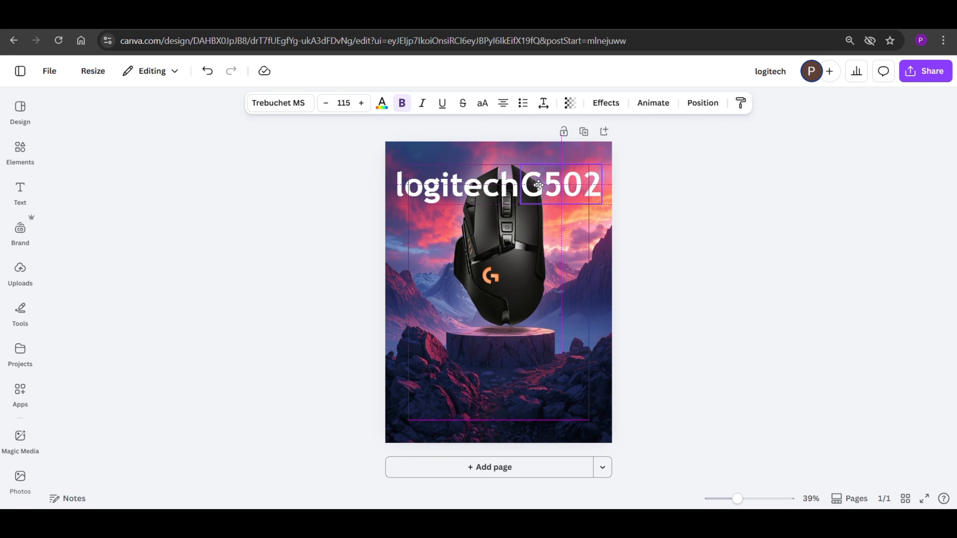
Step: Recolour "logitech" with the coral pink from the background photo's colours and apply a Neon effect at intensity 63
left_click(458, 186)
left_click(382, 103)
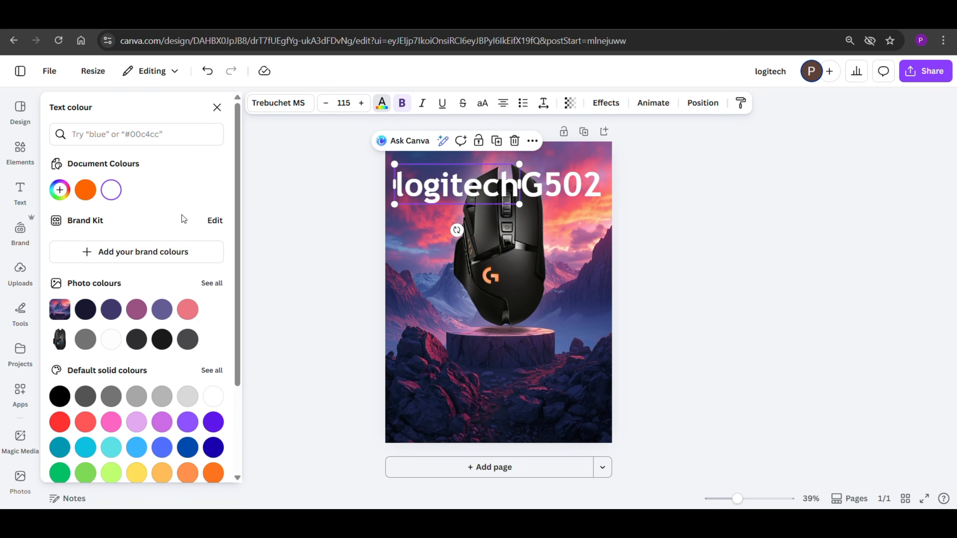
left_click(187, 310)
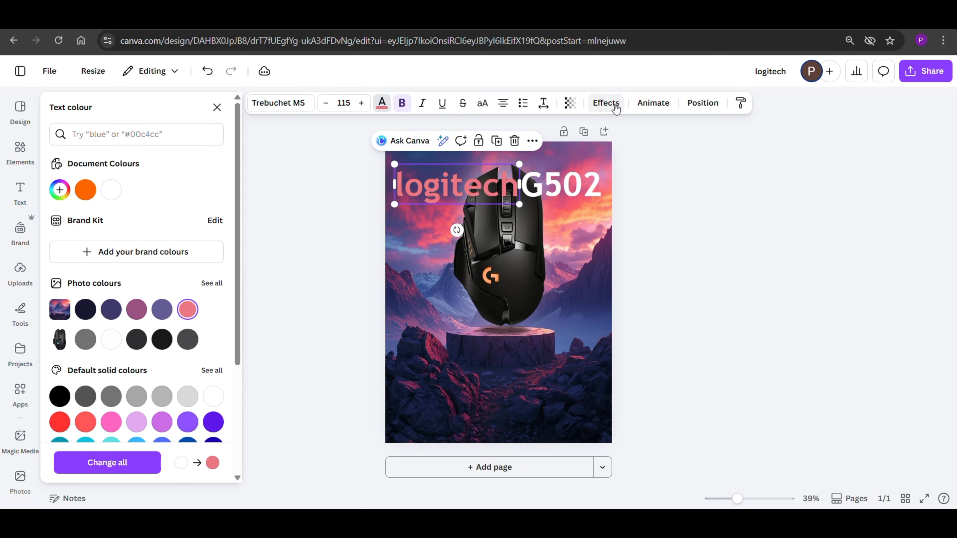
left_click(606, 103)
left_click(203, 329)
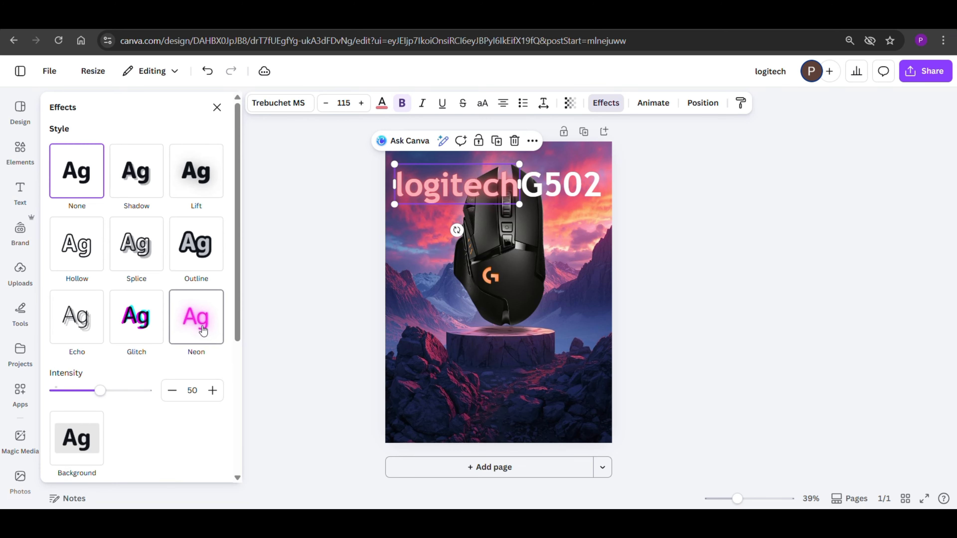
left_click_drag(100, 390, 123, 402)
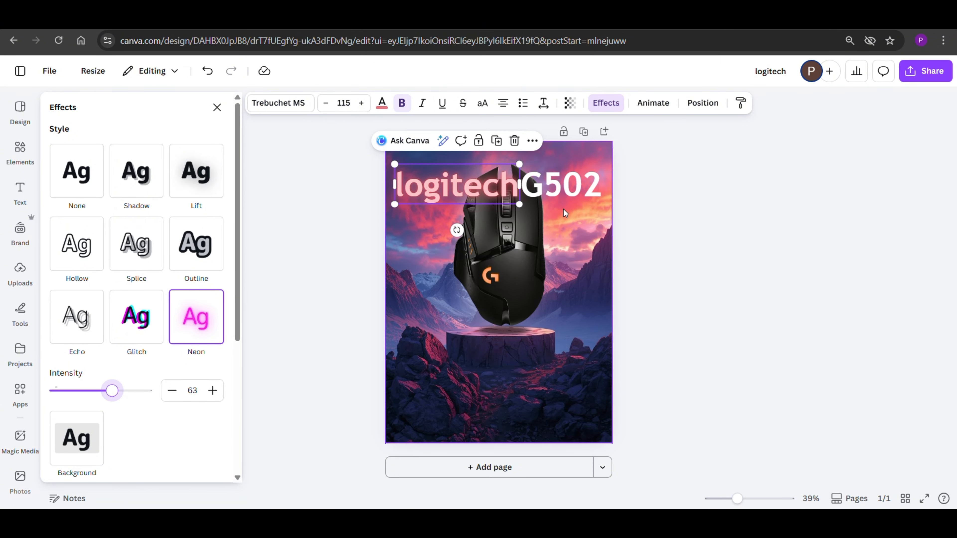
Step: Apply a Neon effect to "G502" and set its intensity to 1
left_click(576, 189)
left_click(208, 336)
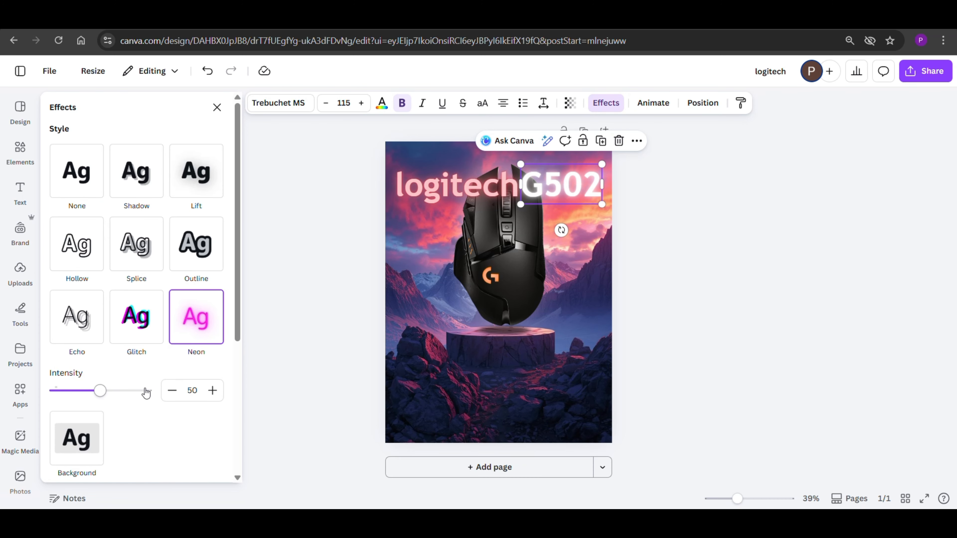
left_click_drag(99, 391, 40, 392)
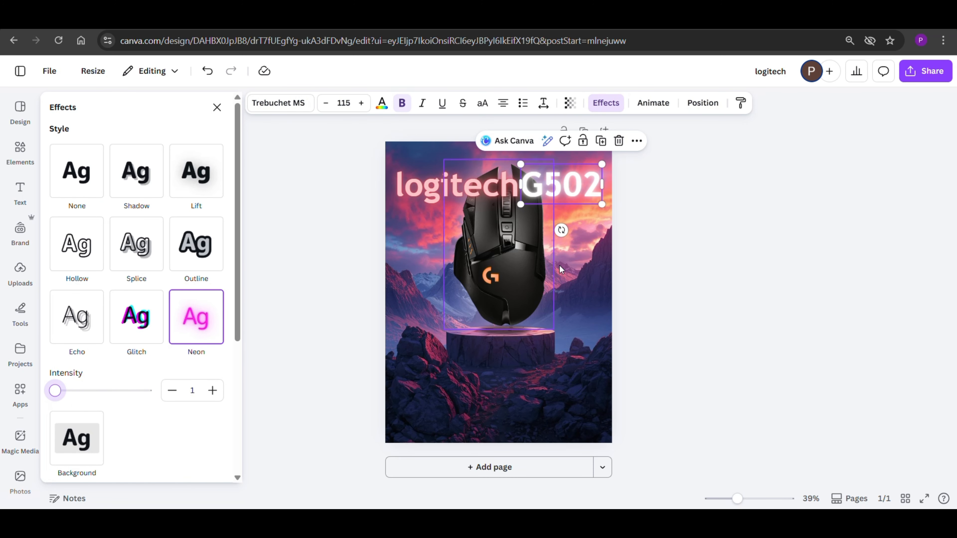
Step: Move "logitech" and "G502" together slightly upward and send both backward behind the mouse
left_click(472, 198, "shift")
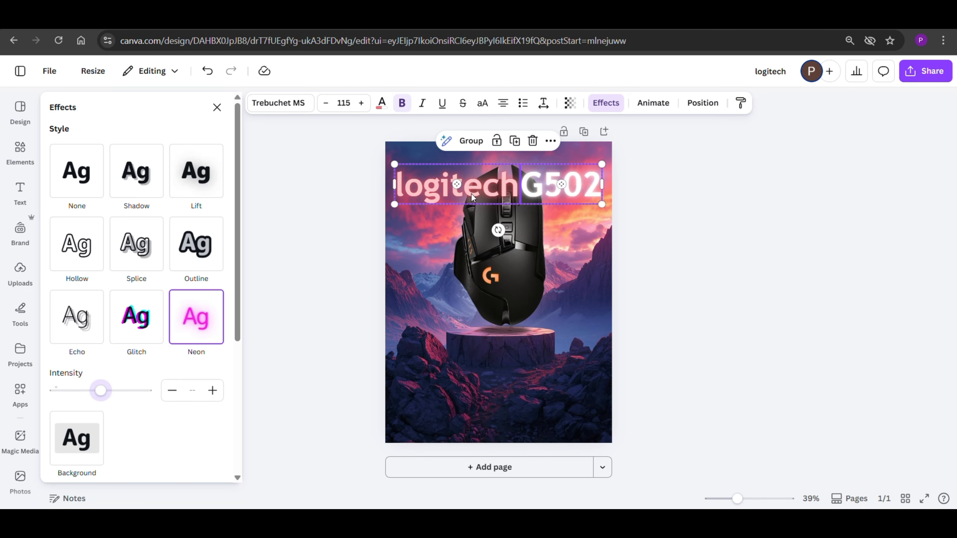
left_click_drag(490, 190, 492, 187)
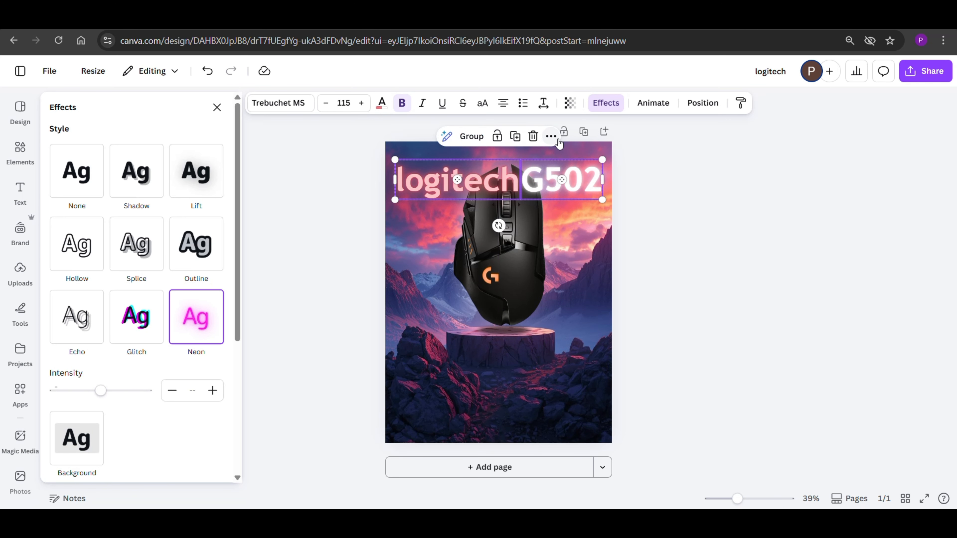
left_click(551, 136)
mouse_move(585, 321)
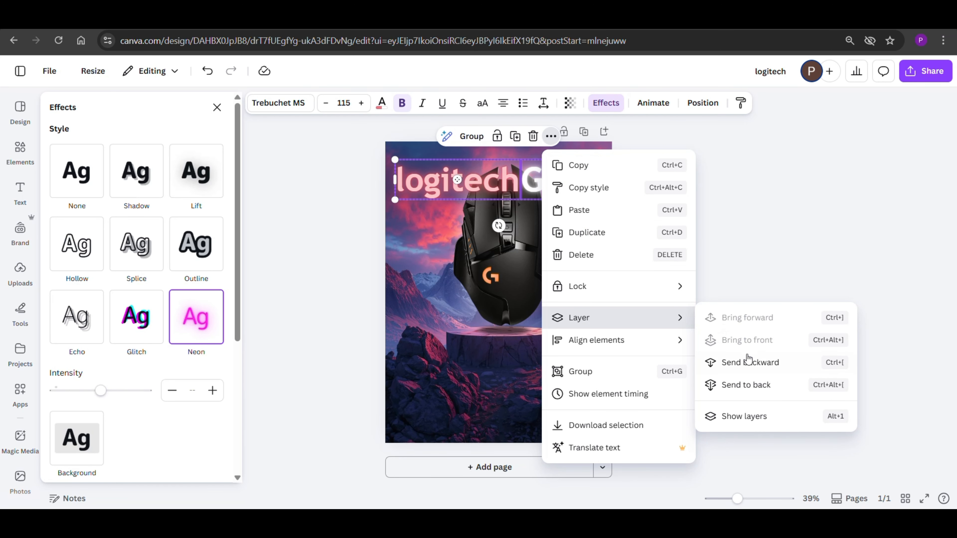
left_click(745, 362)
key("Escape")
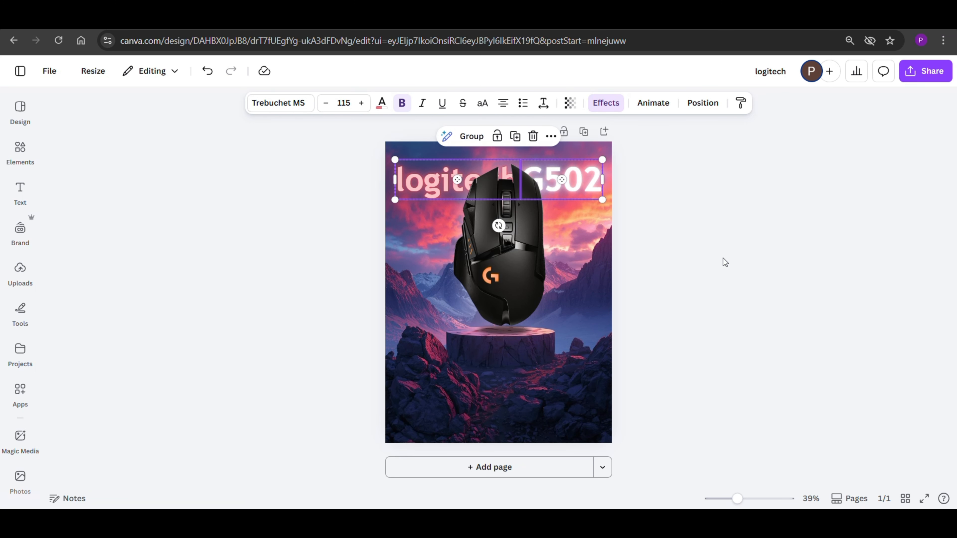
key("Escape")
Step: Find the line shapes in the elements library and add the line with solid round dots at both ends
left_click(26, 155)
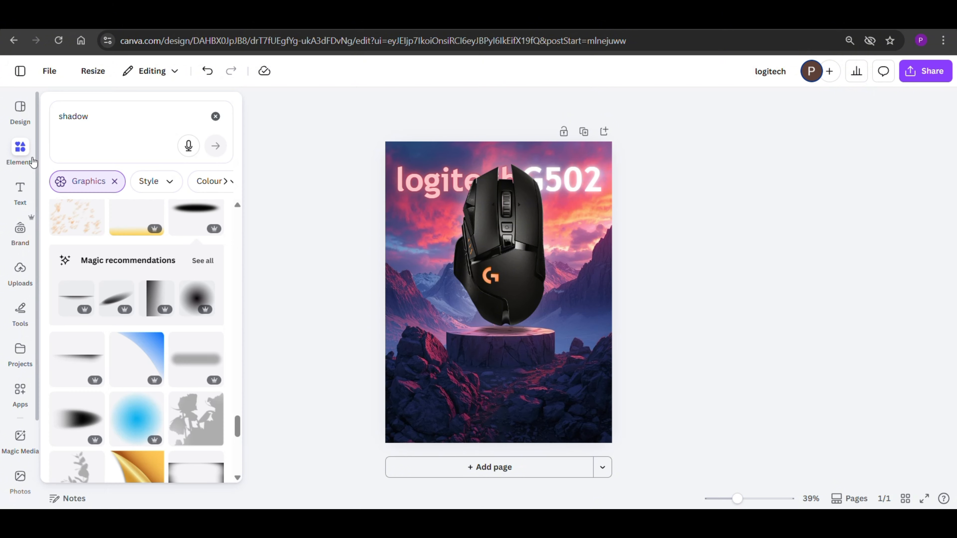
left_click(216, 118)
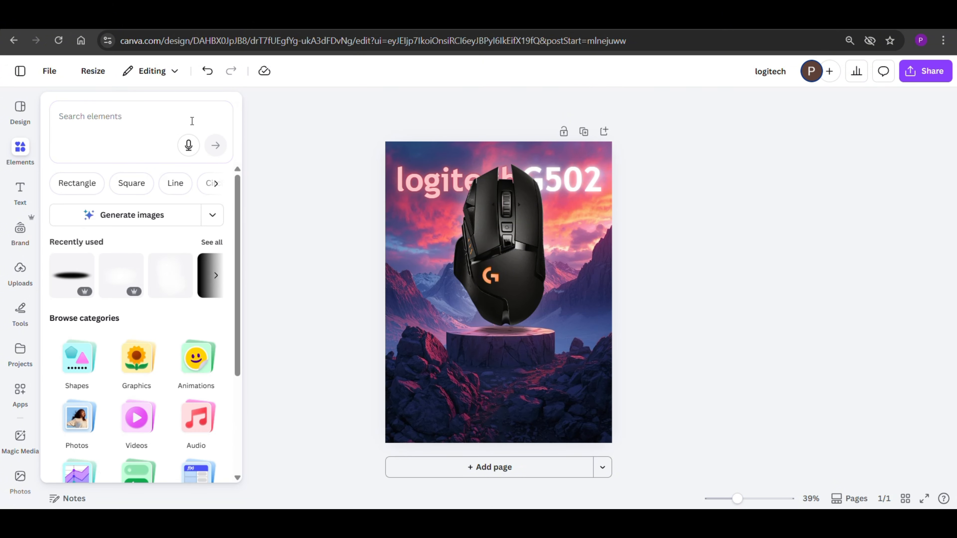
left_click(176, 184)
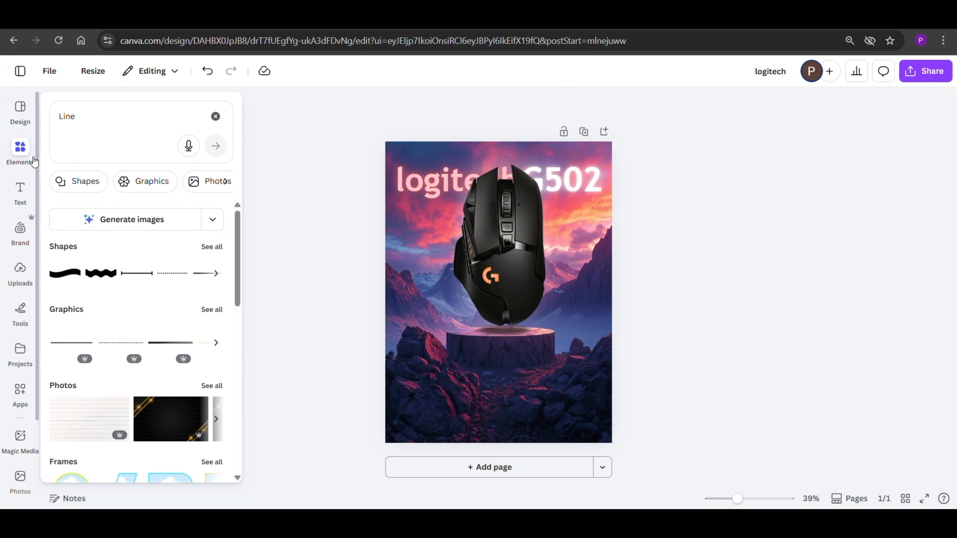
left_click(211, 246)
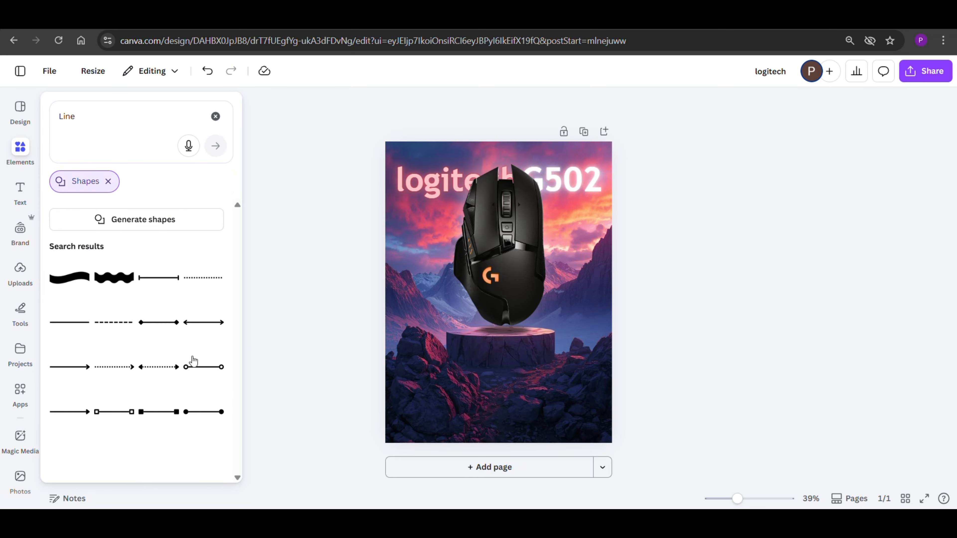
left_click(206, 413)
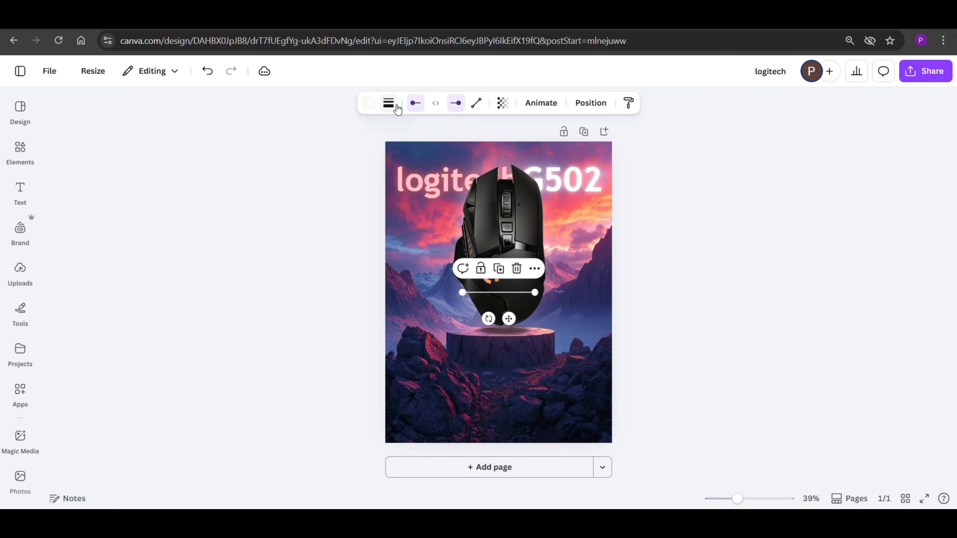
Step: Remove the dot from the line's start, keeping the round dot only at its other end
left_click(414, 101)
left_click(386, 133)
left_click(260, 196)
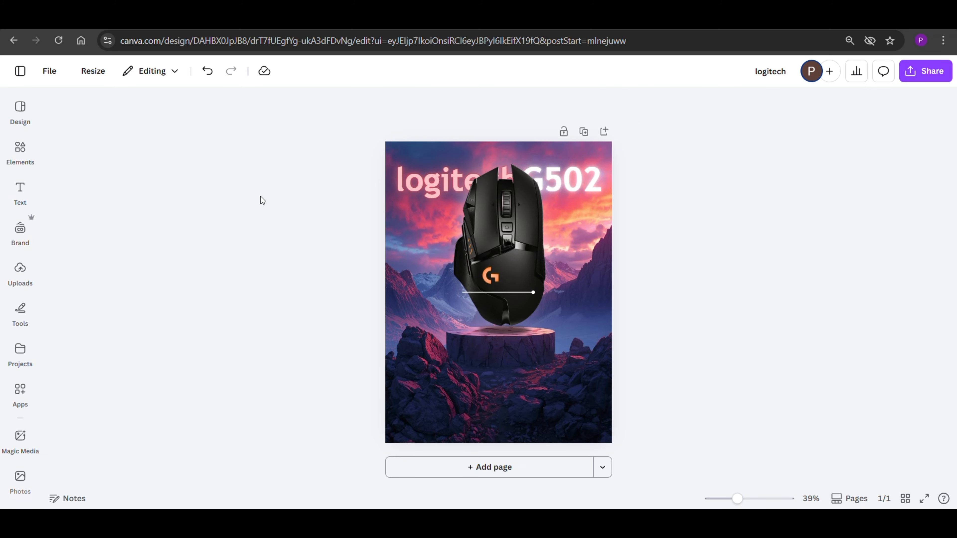
Step: Shorten the line and duplicate it into four callout lines, two on each side of the mouse with dots pointing outward
left_click(486, 295)
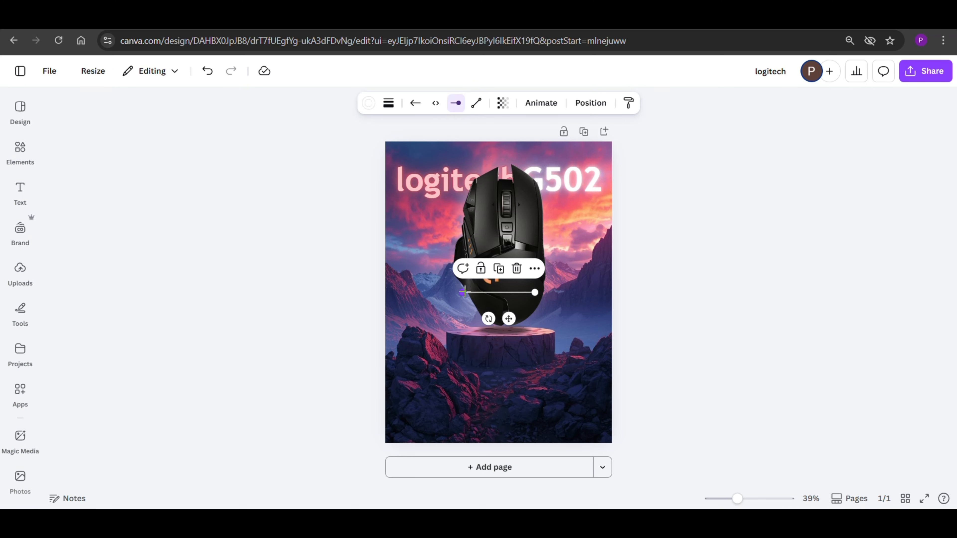
left_click_drag(464, 292, 570, 312)
left_click(555, 191)
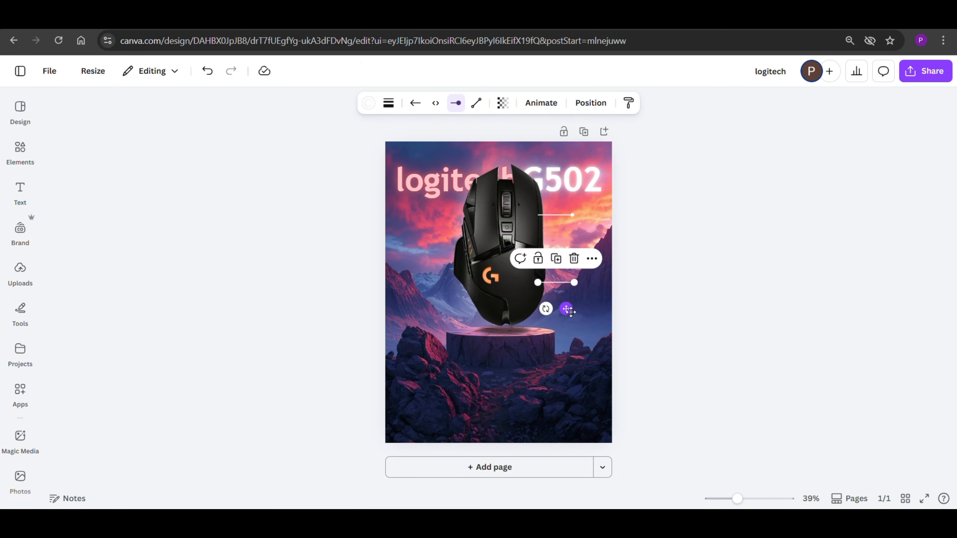
left_click(556, 258)
left_click_drag(568, 378, 469, 183)
left_click_drag(444, 244, 443, 320)
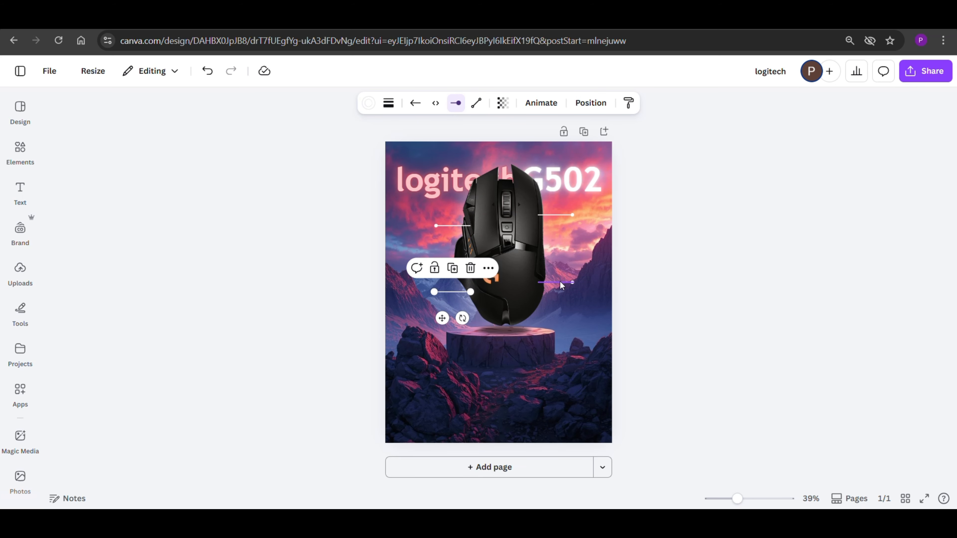
Step: Shift the four callout lines inward so their plain ends overlap the mouse
left_click_drag(560, 281, 549, 276)
left_click_drag(558, 215, 549, 217)
left_click(460, 226)
left_click_drag(460, 229, 465, 228)
left_click_drag(461, 292, 465, 292)
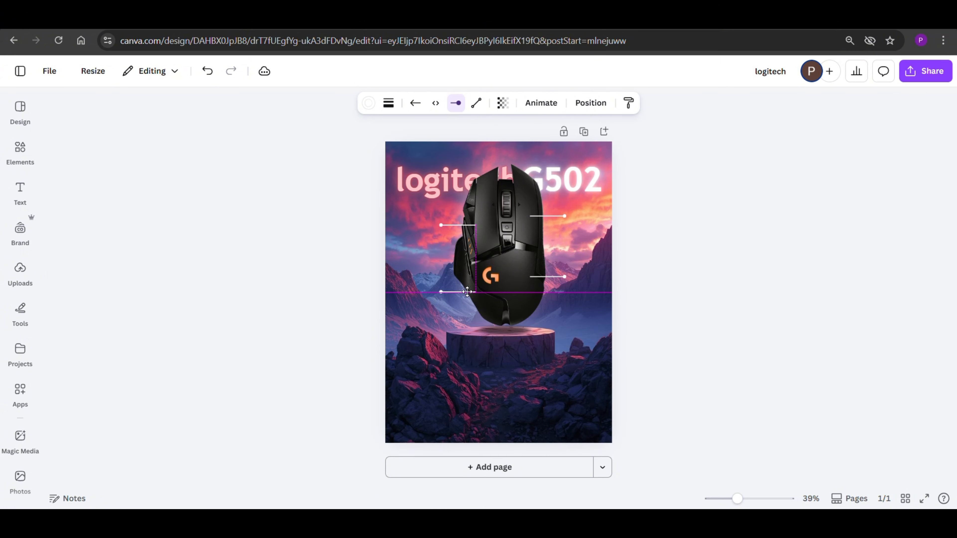
Step: Bring the mouse image to the front so it covers the inner ends of the callout lines
left_click(506, 224)
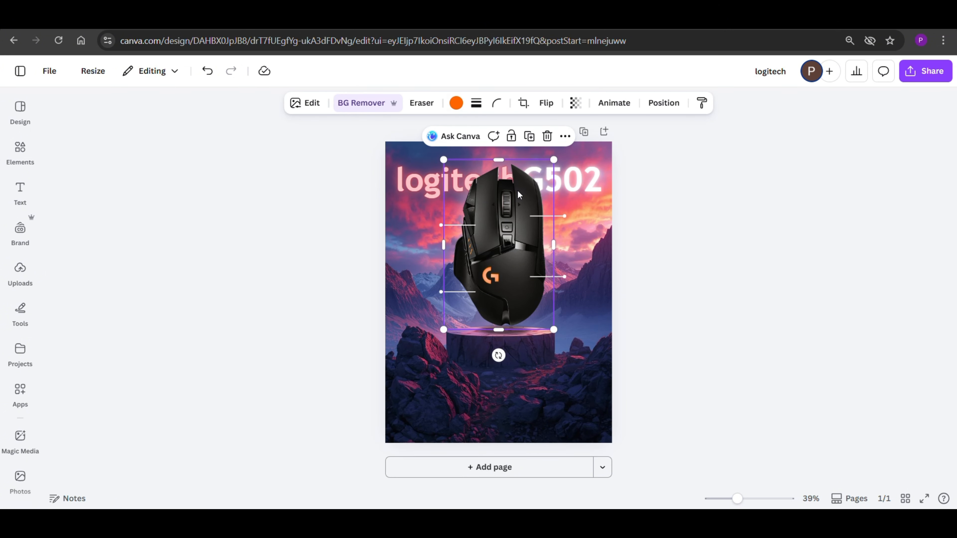
left_click(565, 136)
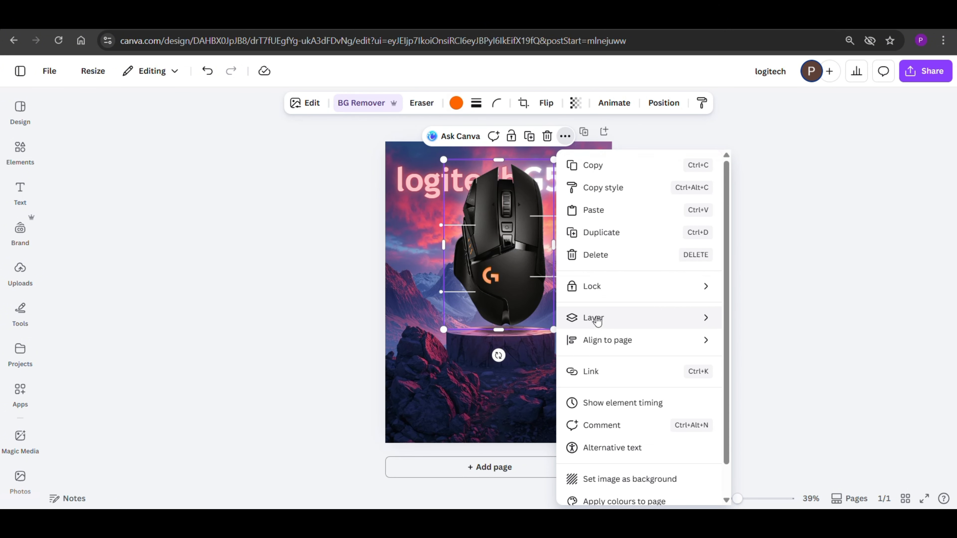
mouse_move(597, 321)
left_click(747, 338)
left_click(741, 229)
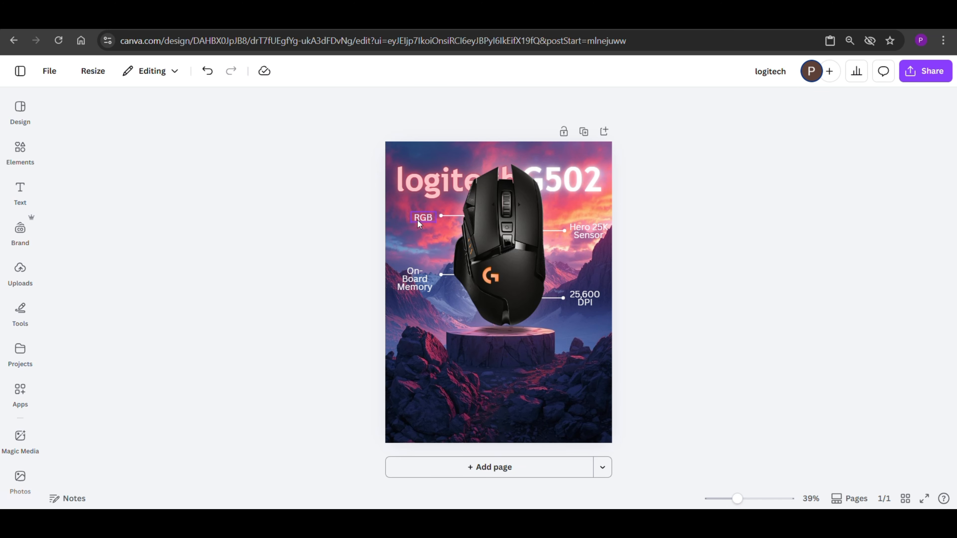
Step: Change the font of the four callout labels (RGB, On-Board Memory, Hero 25K Sensor, 25,600 DPI) to Univers
left_click(417, 220)
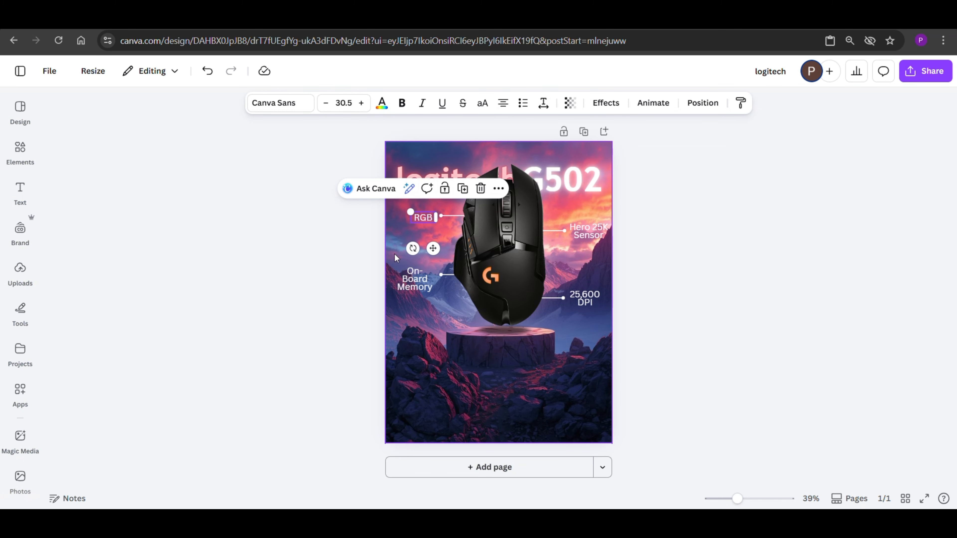
left_click(412, 283, "shift")
left_click(587, 299, "shift")
left_click(588, 231, "shift")
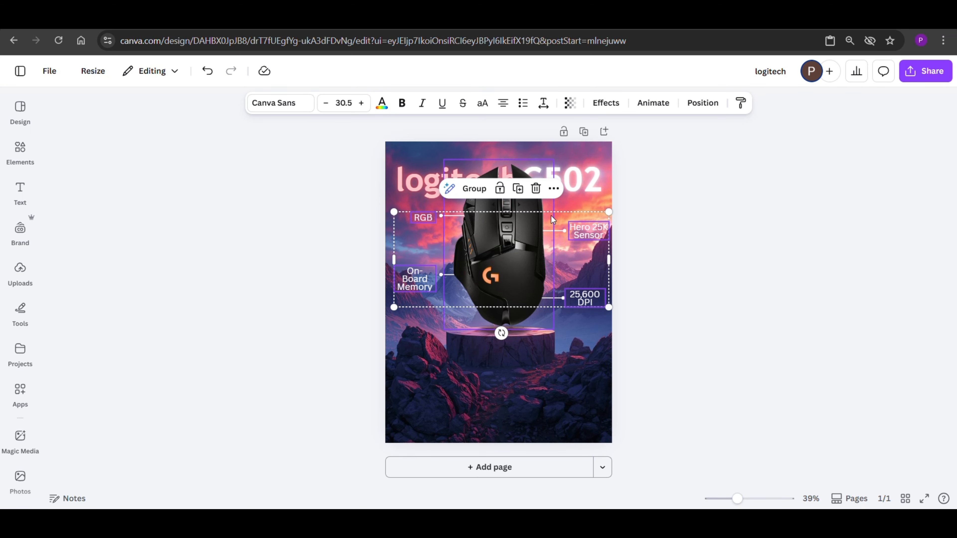
left_click(273, 106)
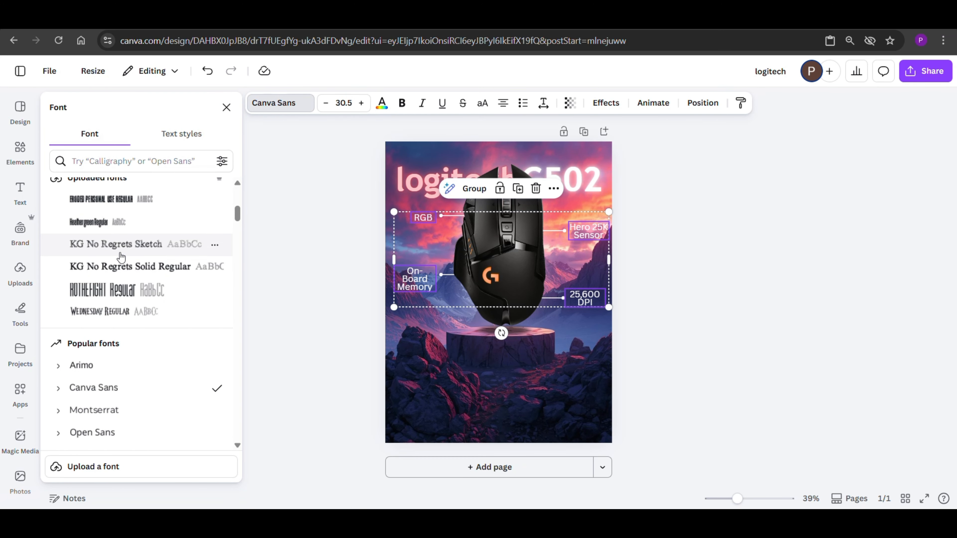
scroll(124, 260, "up", 5)
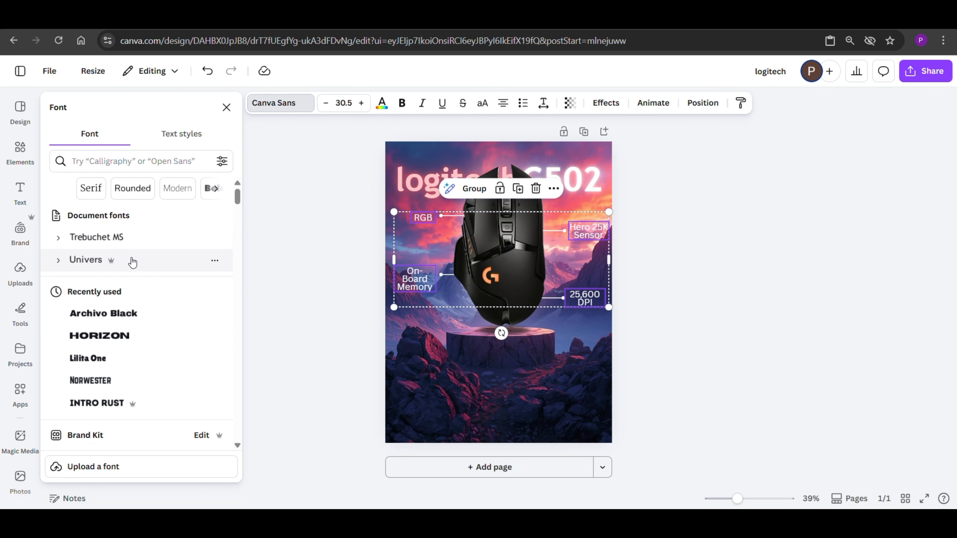
left_click(112, 167)
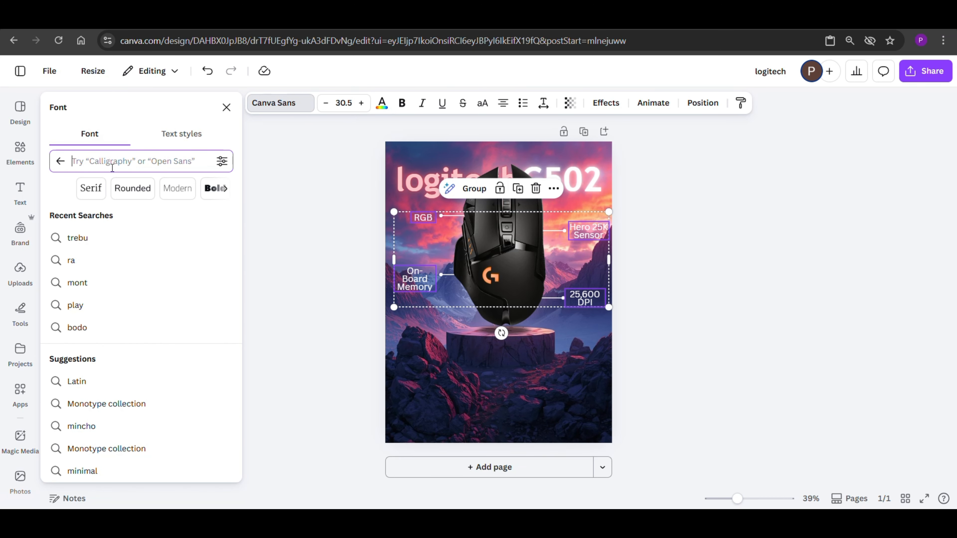
type("unive")
left_click(140, 214)
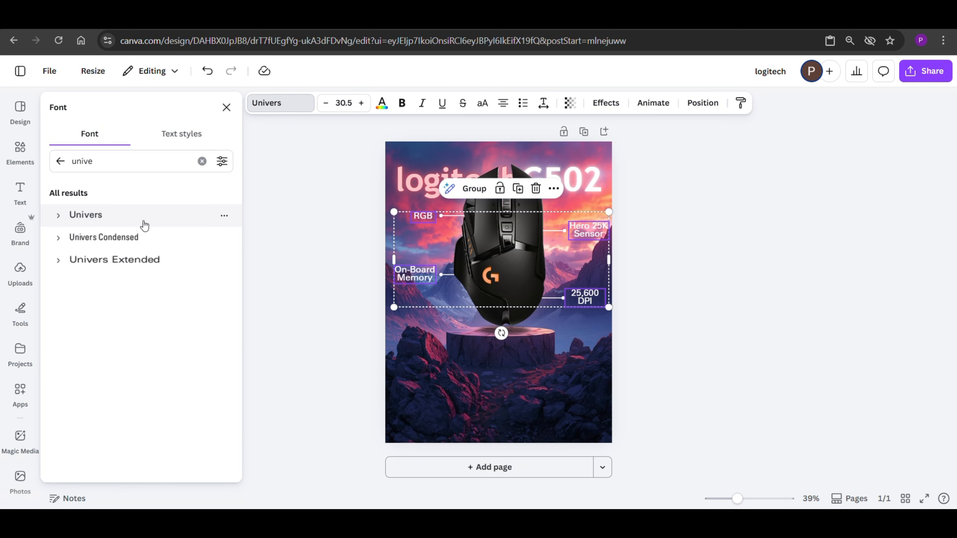
Step: Add a small white centred paragraph beginning "Upgrade your workspace with precision and comfort" below the podium, spanning most of the poster's width
left_click(269, 173)
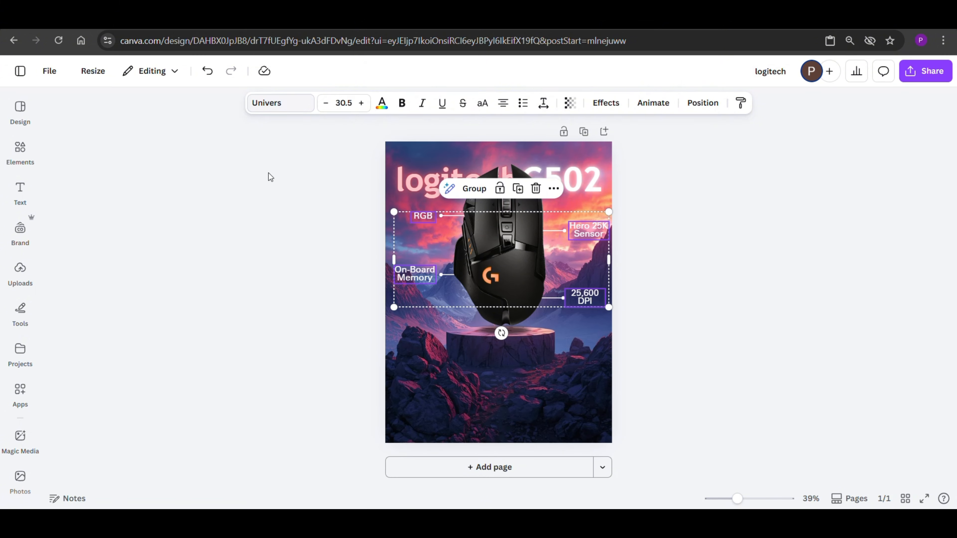
left_click(415, 379)
left_click_drag(422, 378, 596, 389)
Step: Find a rectangle by searching elements for "Shape", add it, flatten it into a button and place it below the description paragraph
left_click(22, 151)
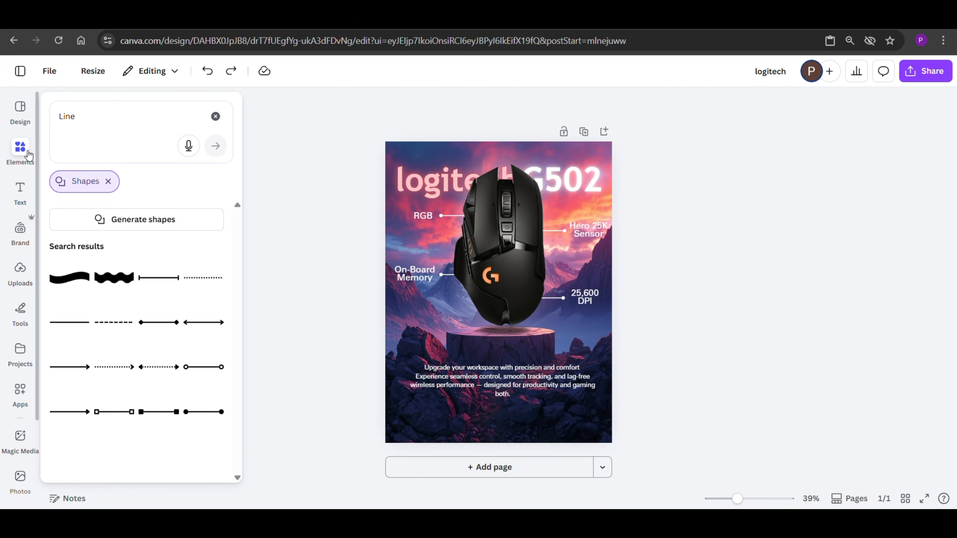
left_click(215, 117)
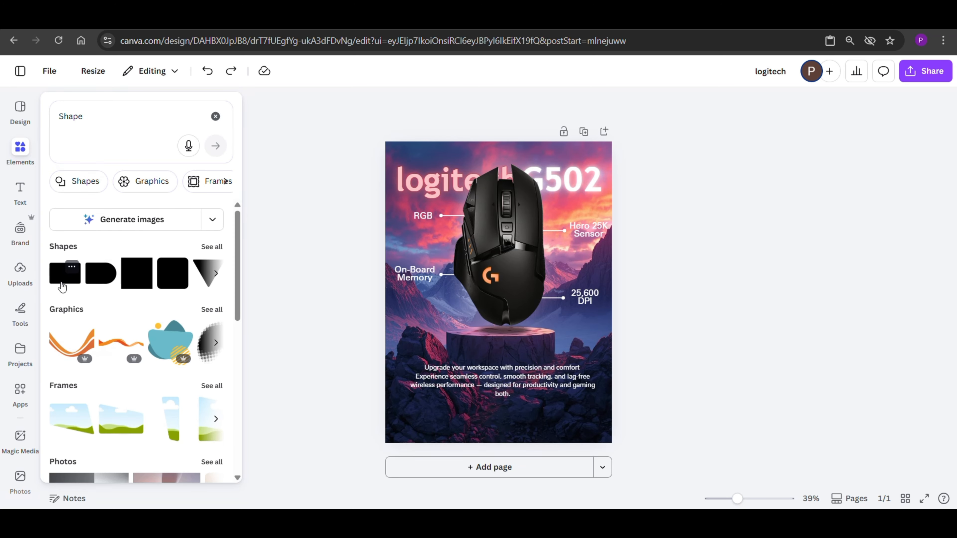
left_click(62, 287)
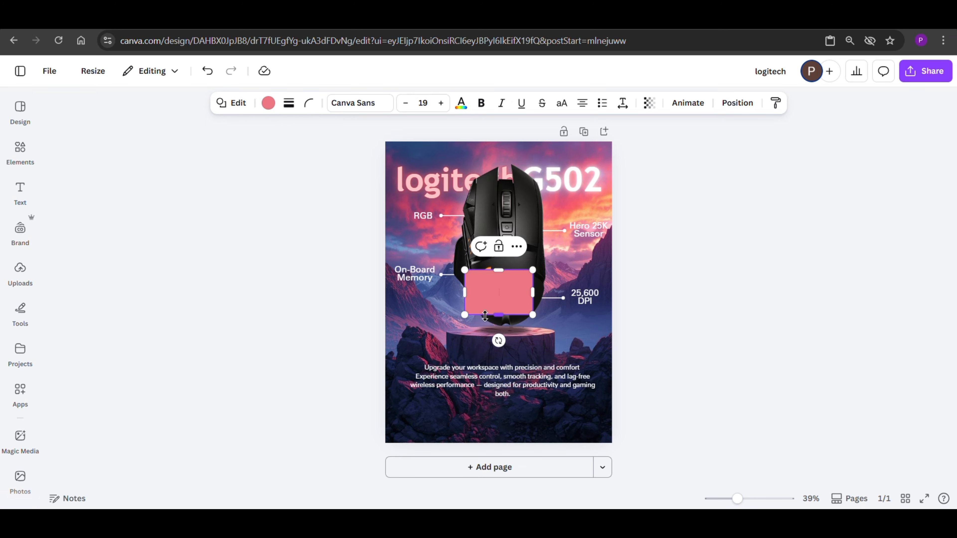
left_click_drag(493, 292, 504, 405)
left_click_drag(513, 448, 513, 453)
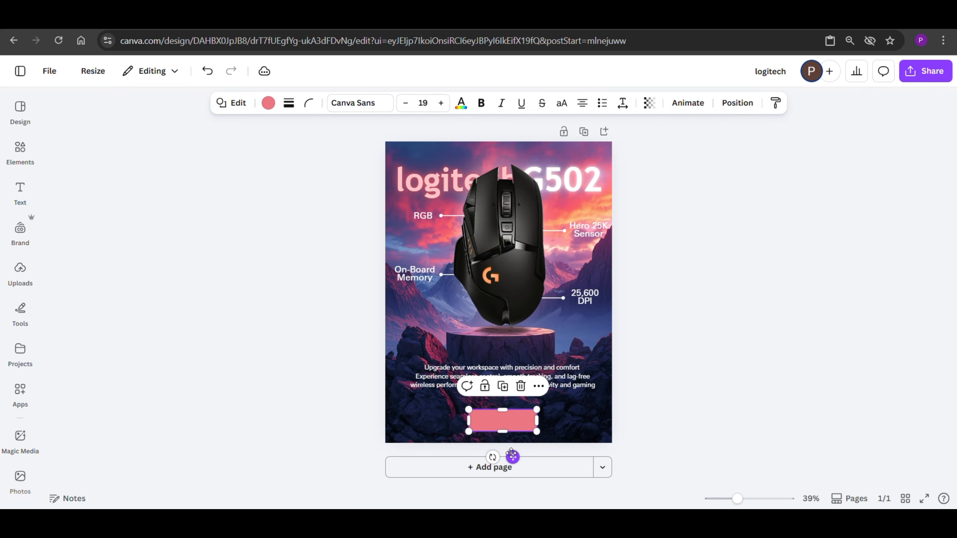
Step: Label the rectangle "Gear Up Now" and set the text size to 50
left_click(495, 422)
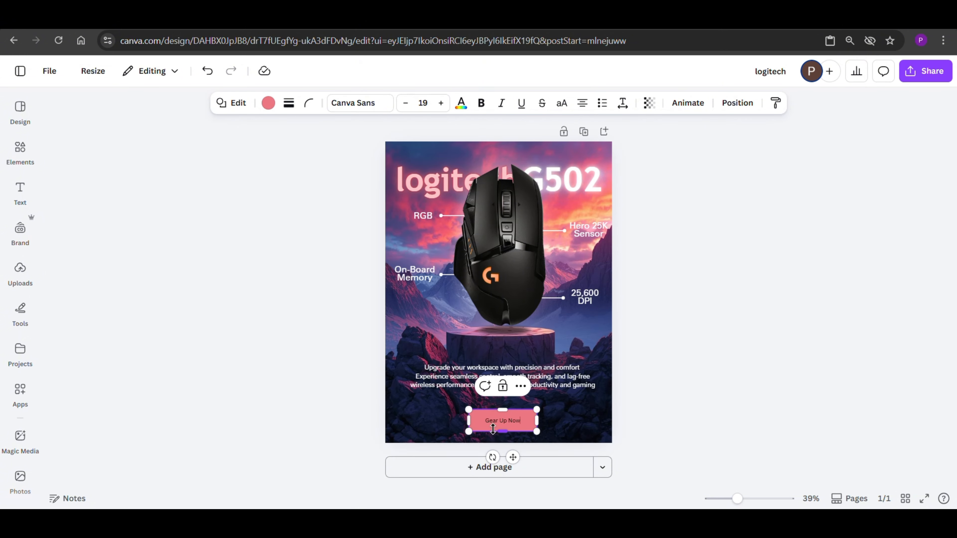
left_click_drag(522, 421, 470, 421)
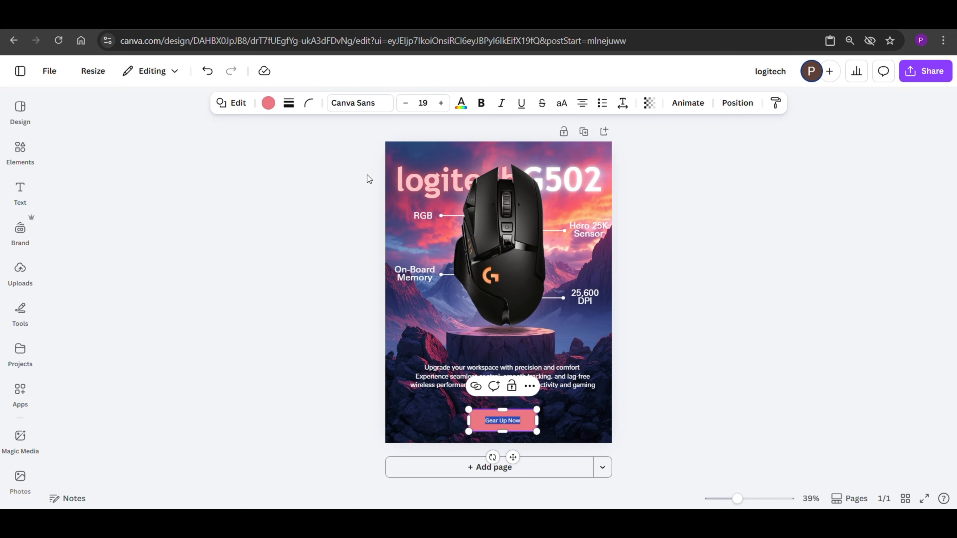
left_click(424, 103)
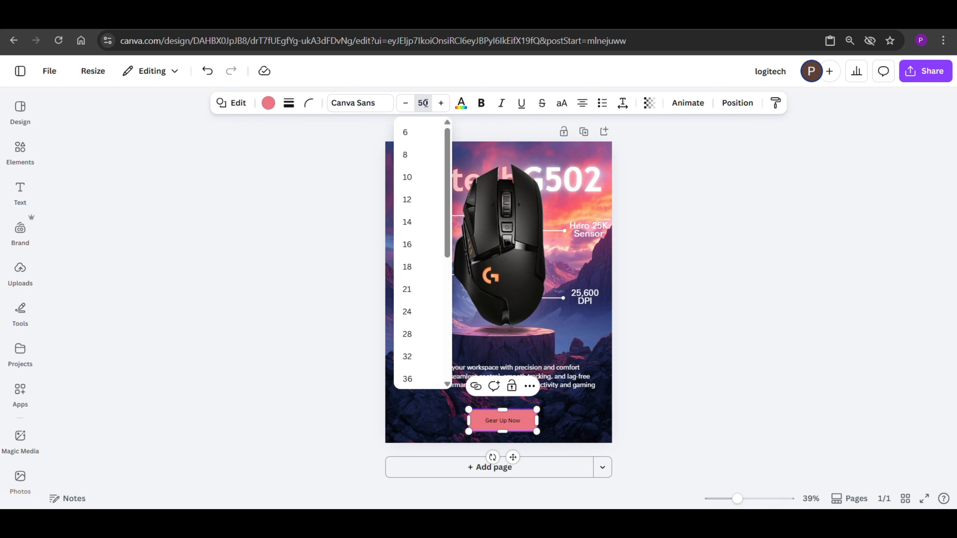
key("Return")
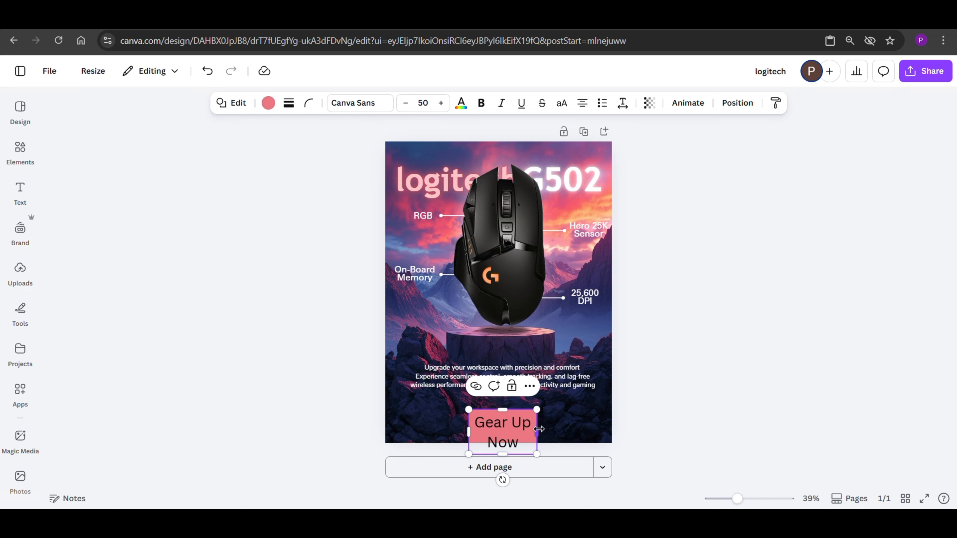
Step: Widen the button so its label fits on one line and centre it below the paragraph
left_click_drag(538, 429, 572, 418)
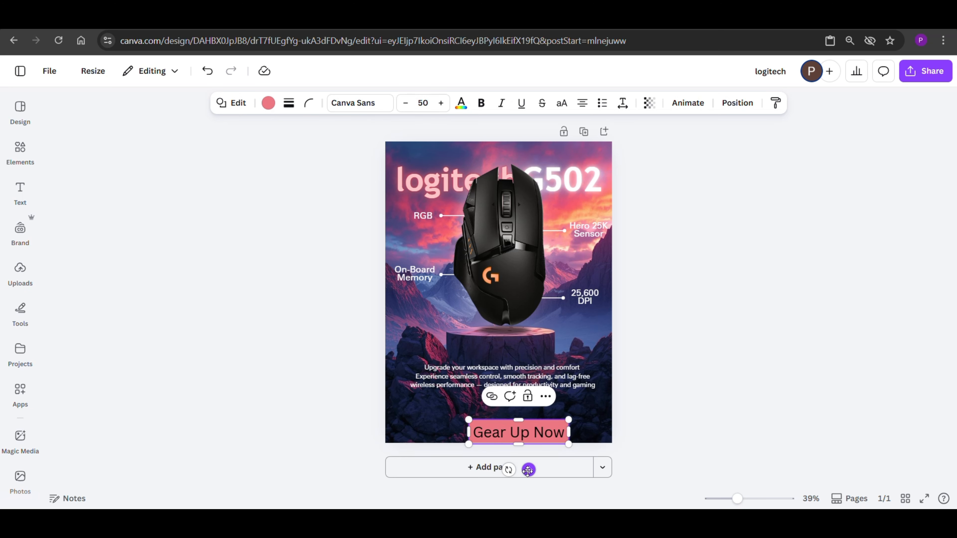
left_click_drag(528, 470, 514, 459)
left_click(339, 381)
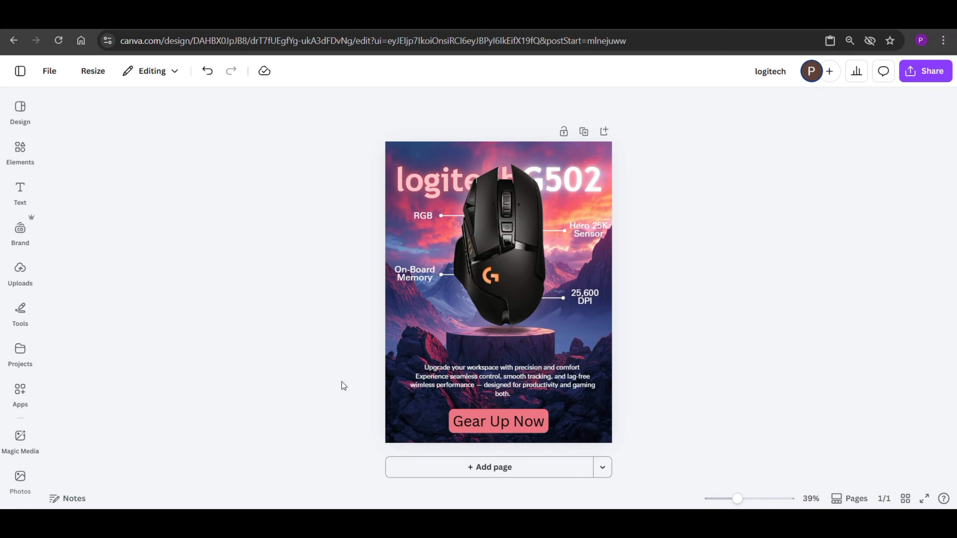
Step: Change the "Gear Up Now" label's font to Trebuchet MS and make it bold
left_click(498, 423)
left_click_drag(505, 413, 505, 419)
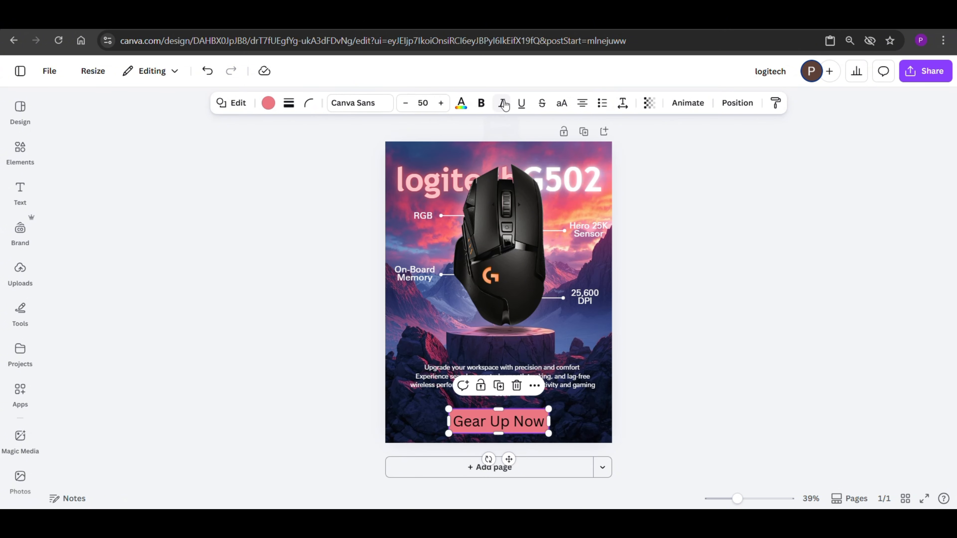
left_click(475, 109)
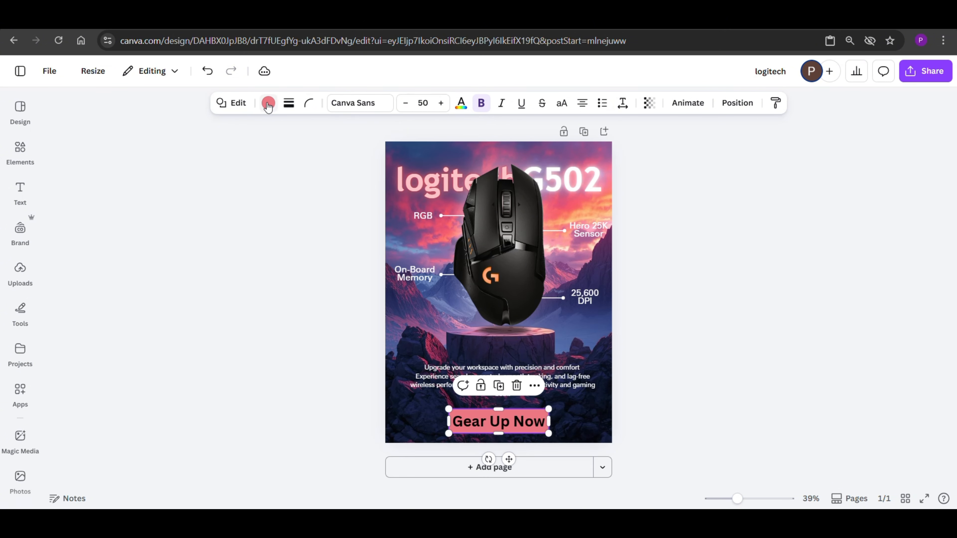
left_click(361, 105)
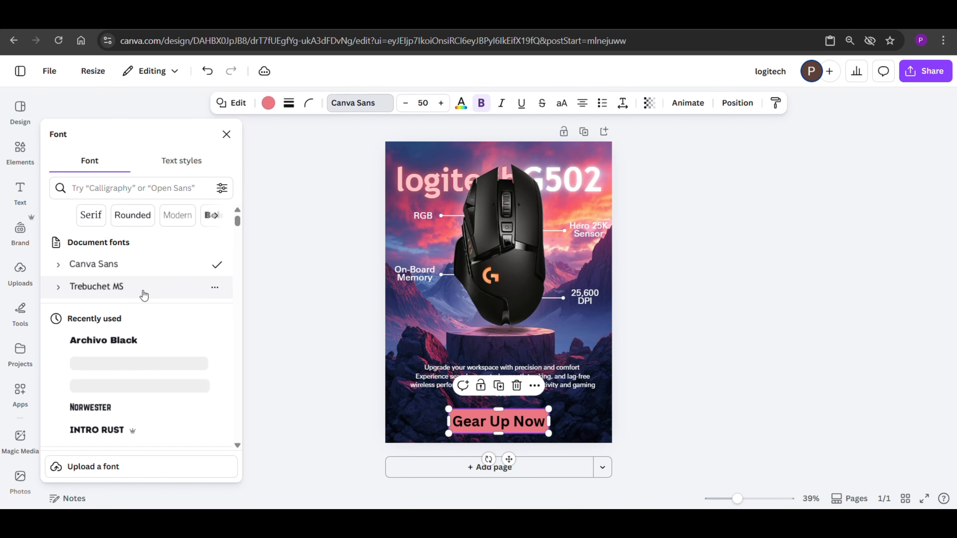
left_click(143, 295)
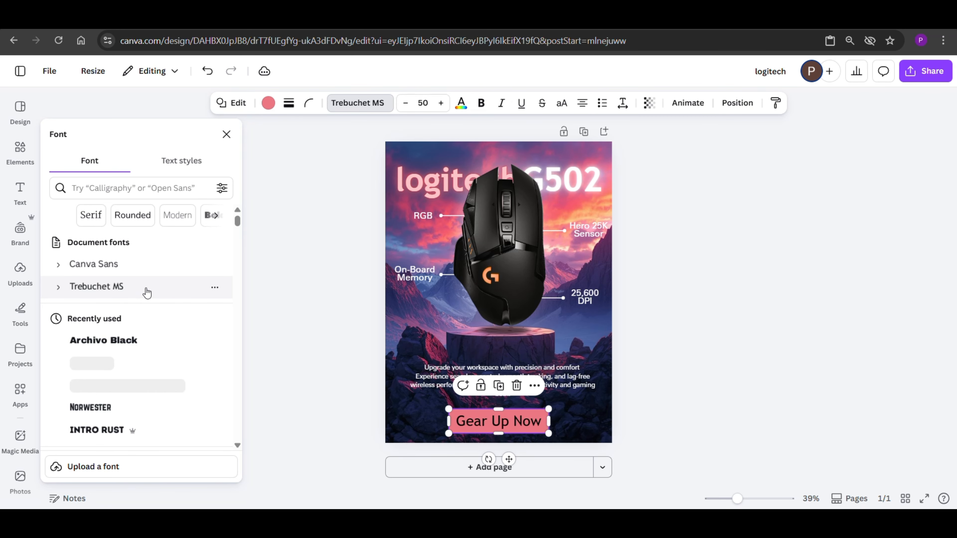
left_click(480, 106)
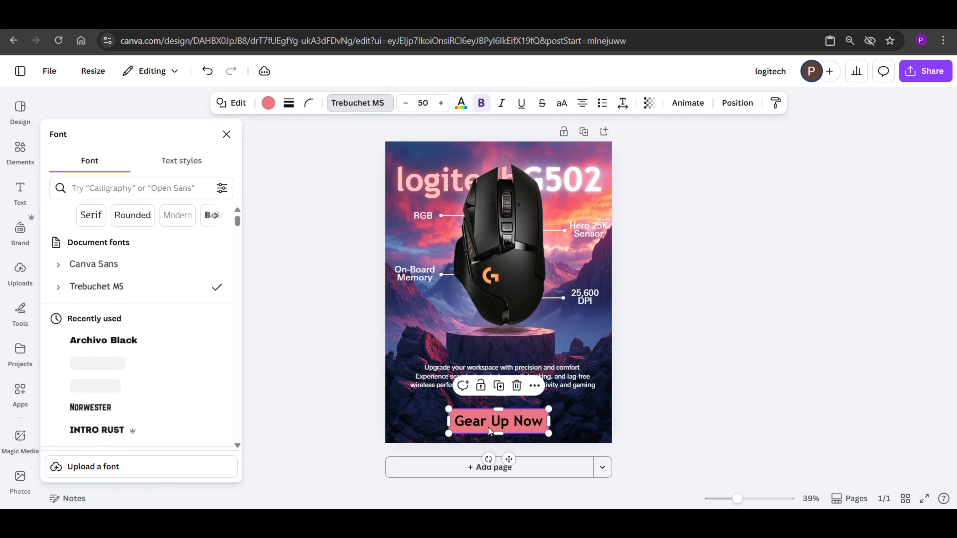
Step: Set the "Gear Up Now" button's corner rounding to 50
left_click(509, 427)
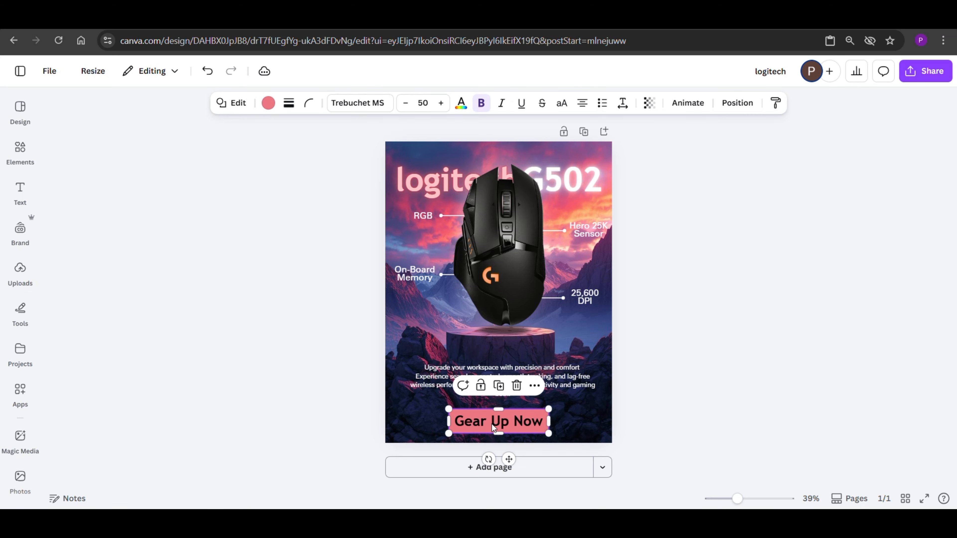
left_click(309, 102)
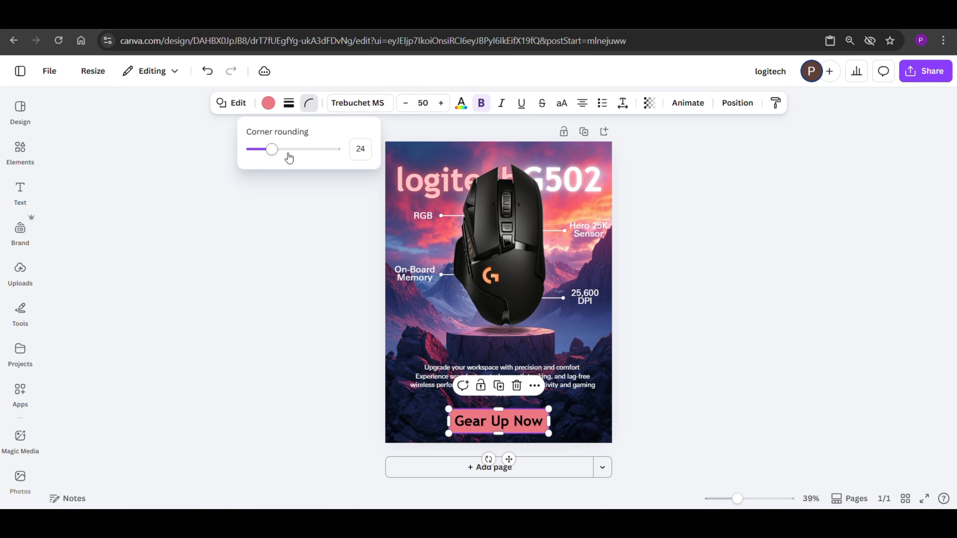
left_click(267, 159)
left_click_drag(267, 160, 295, 164)
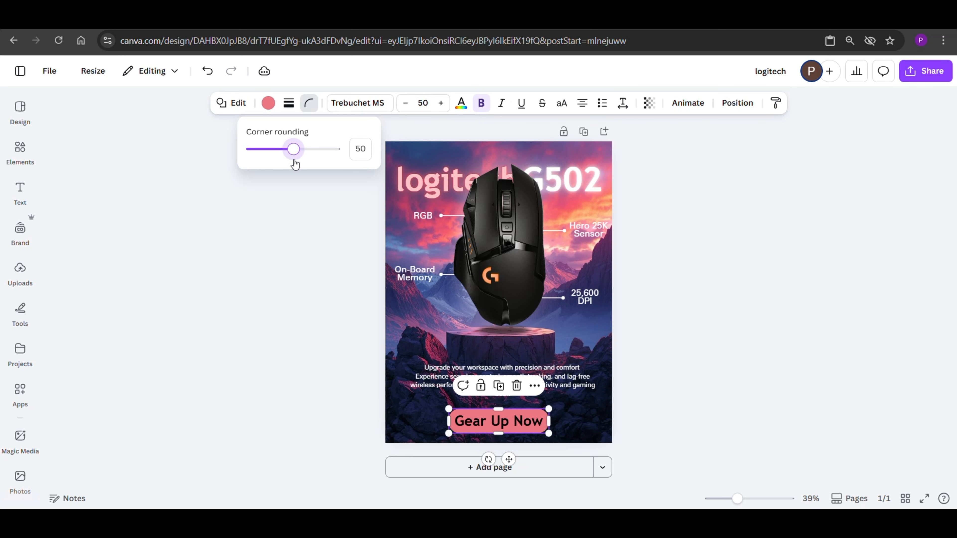